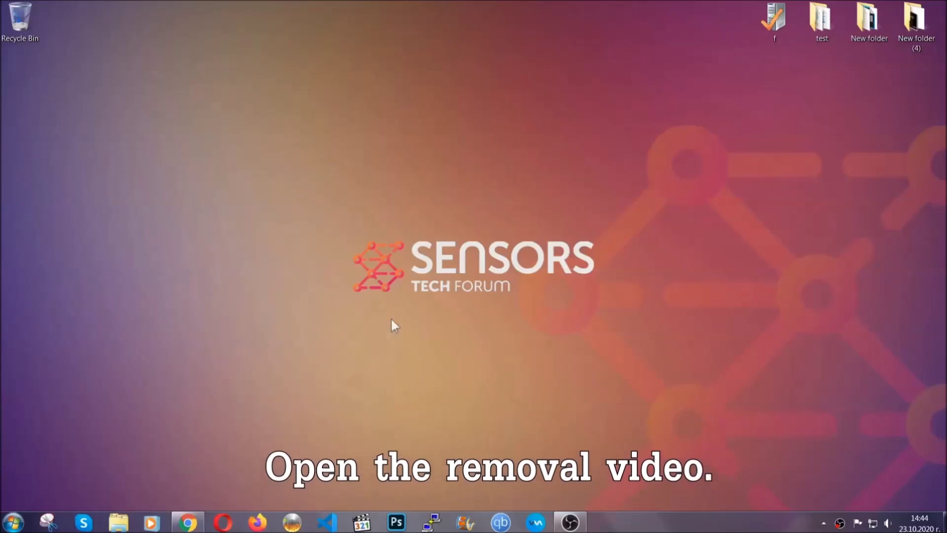
# Step: Restore the browser showing the 'How to Remove a Ransomware Virus (Windows)' YouTube video
pyautogui.click(188, 524)
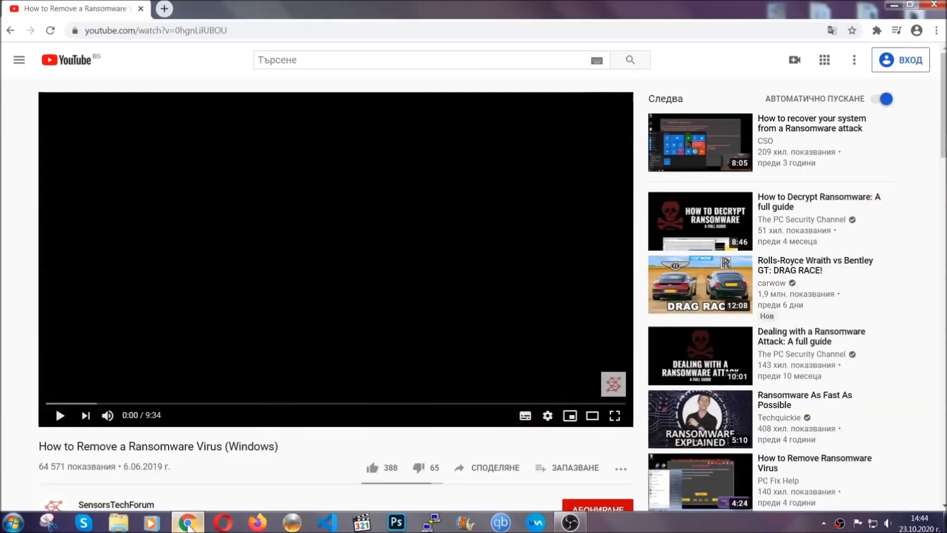
# Step: Follow the description's SensorsTechForum link and launch the downloaded SpyHunter-Installer.exe
pyautogui.scroll(-3, 173, 401)
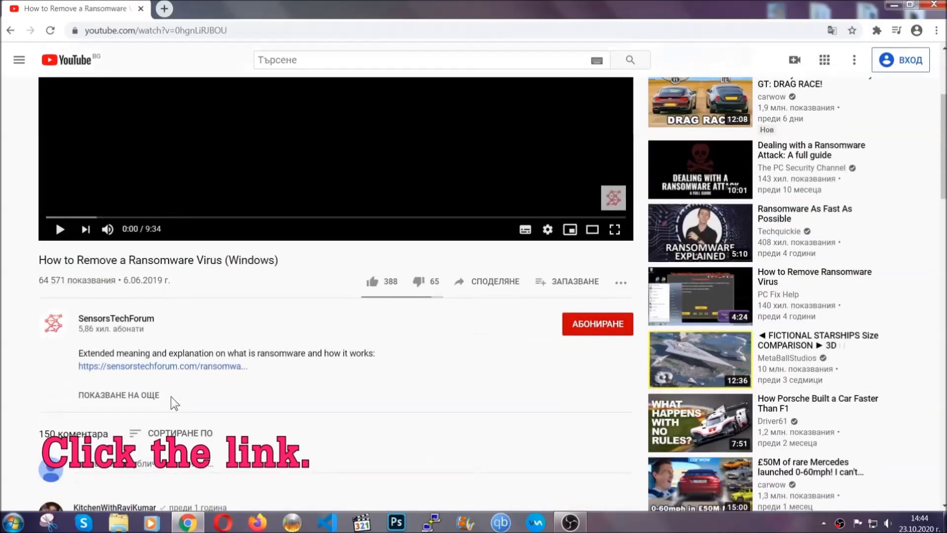
pyautogui.click(188, 368)
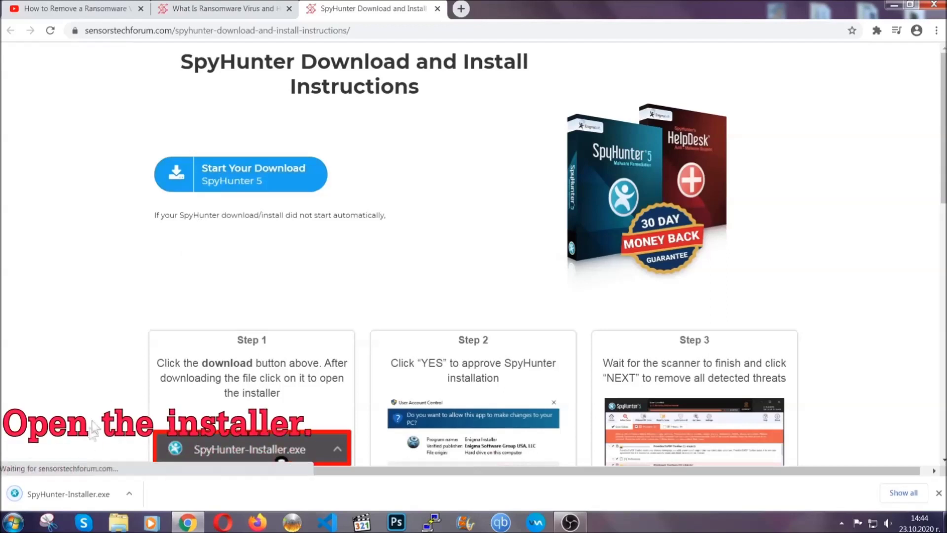
pyautogui.click(67, 492)
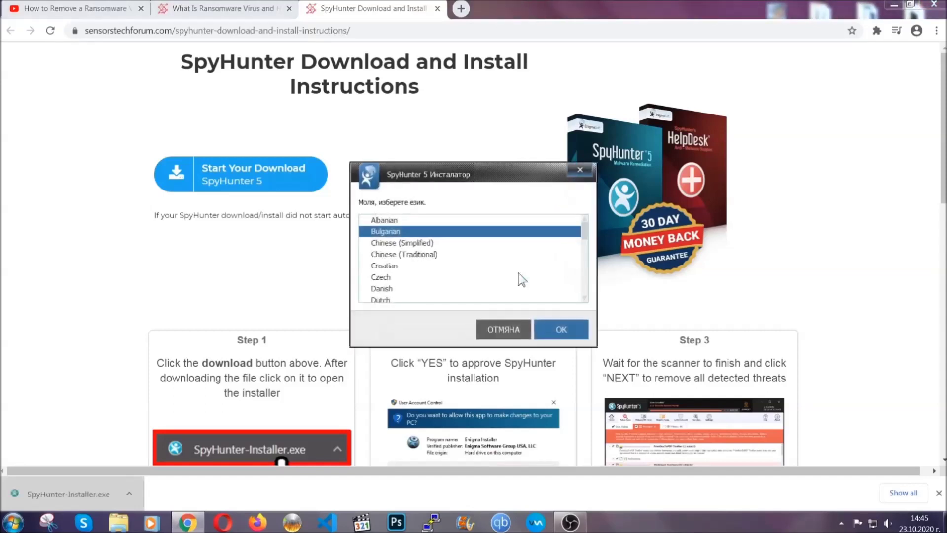
# Step: Install SpyHunter 5 in English, accepting the EULA, and close the finished setup
pyautogui.scroll(-2, 489, 272)
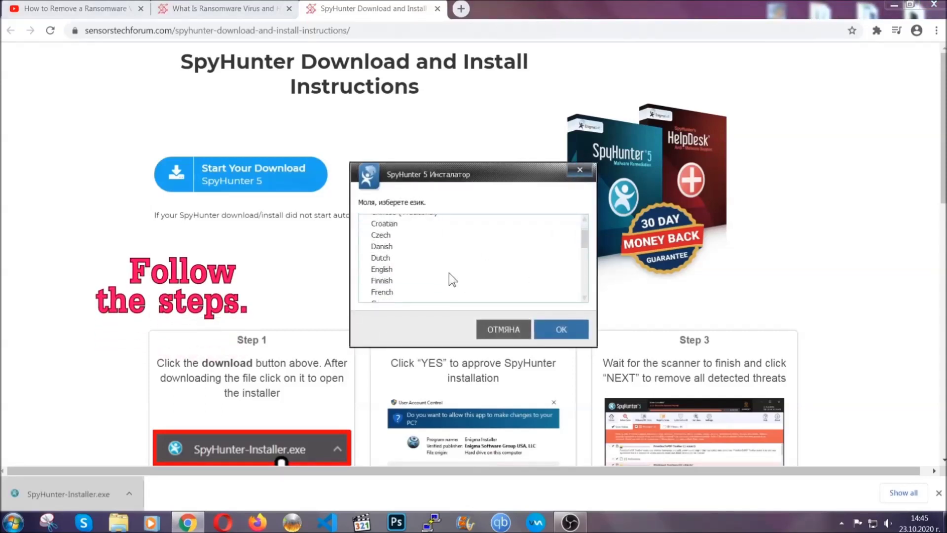
pyautogui.click(447, 270)
pyautogui.click(552, 329)
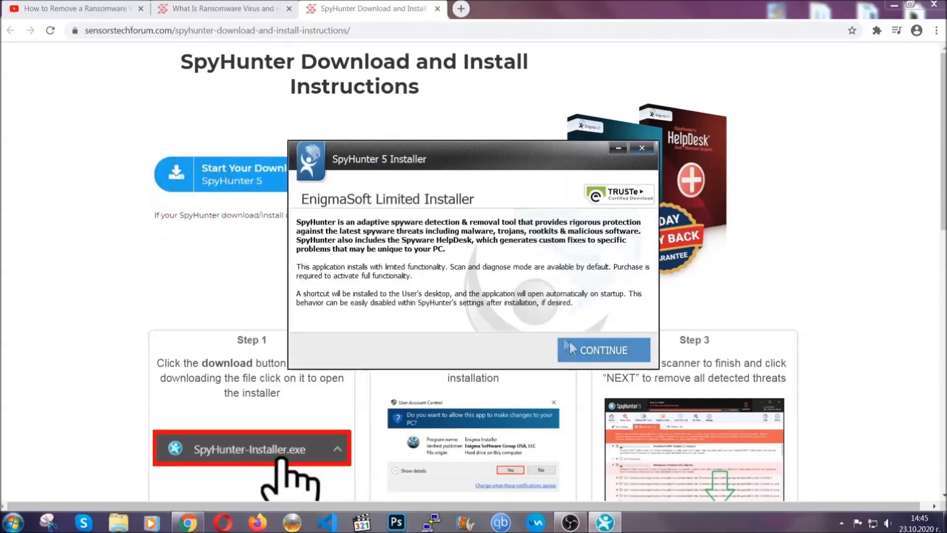
pyautogui.click(571, 348)
pyautogui.click(544, 320)
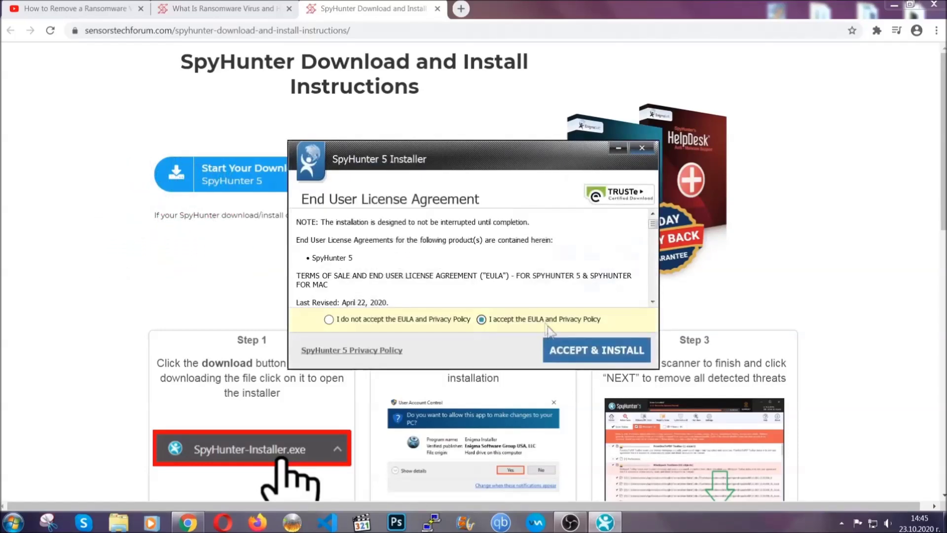
pyautogui.click(565, 350)
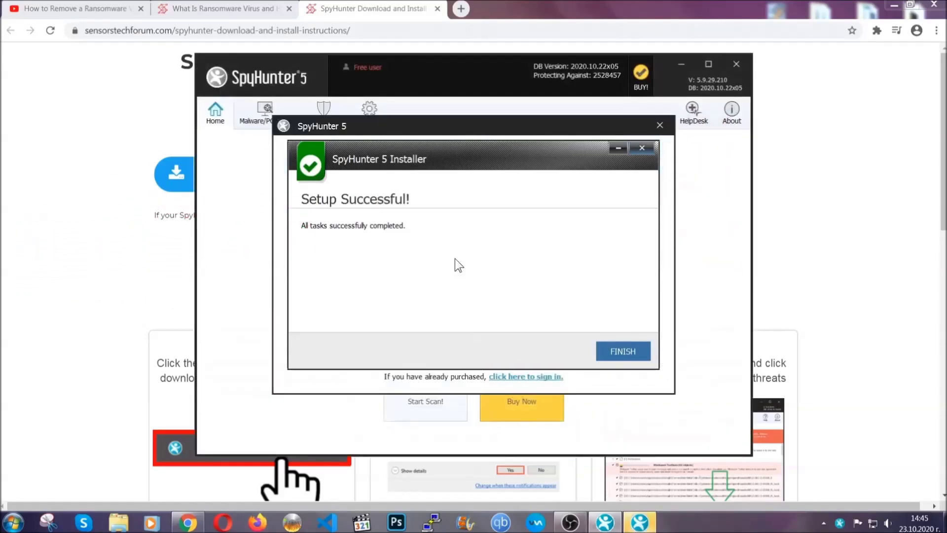
pyautogui.click(606, 353)
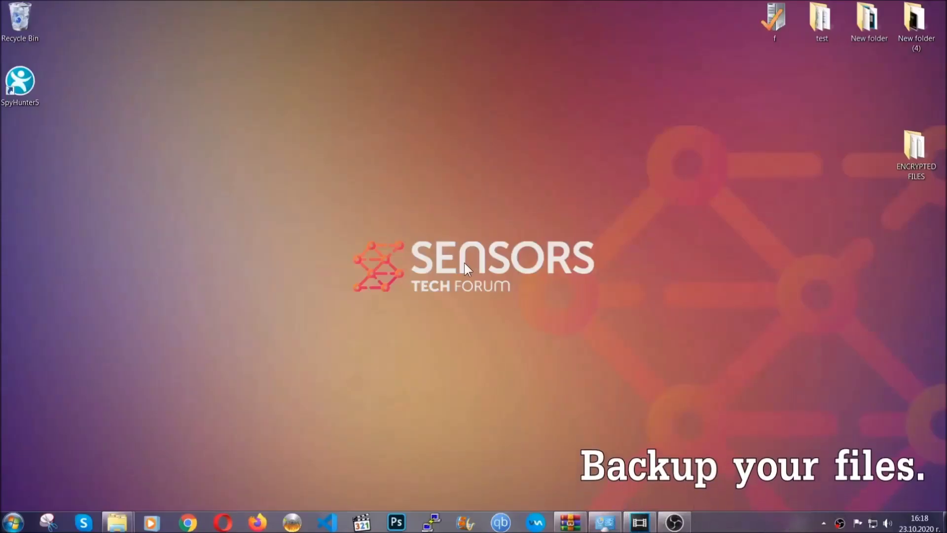
# Step: Copy all six .efji files from the ENCRYPTED FILES folder
pyautogui.doubleClick(910, 152)
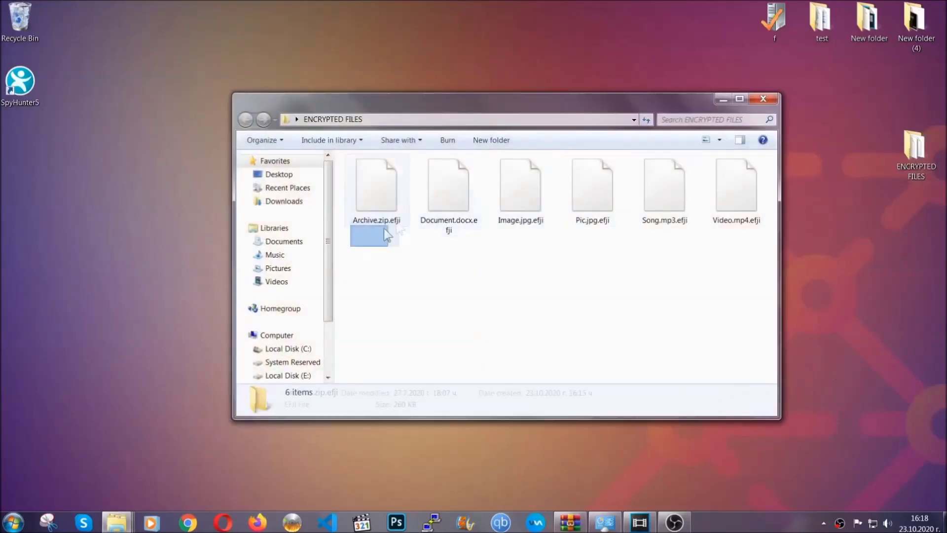
pyautogui.moveTo(386, 235); pyautogui.dragTo(741, 176)
pyautogui.rightClick(741, 175)
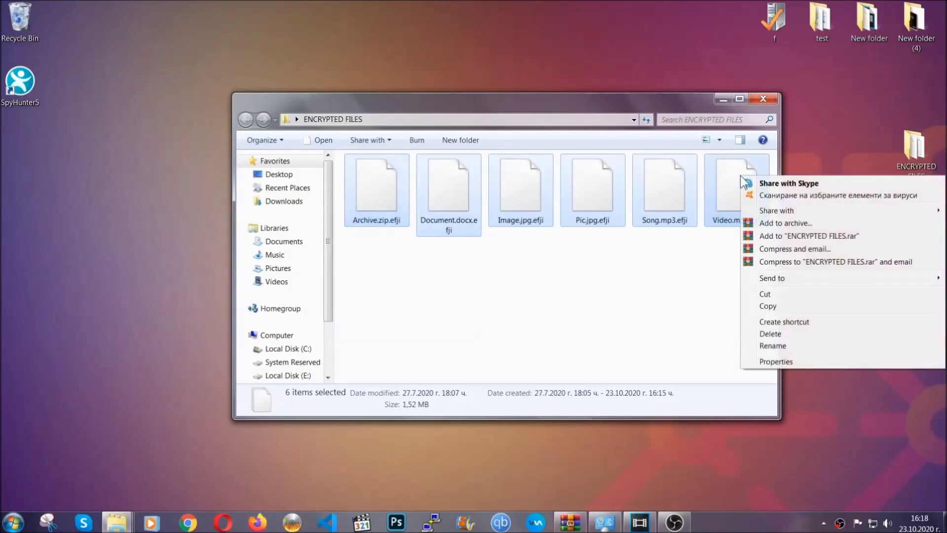
pyautogui.click(767, 307)
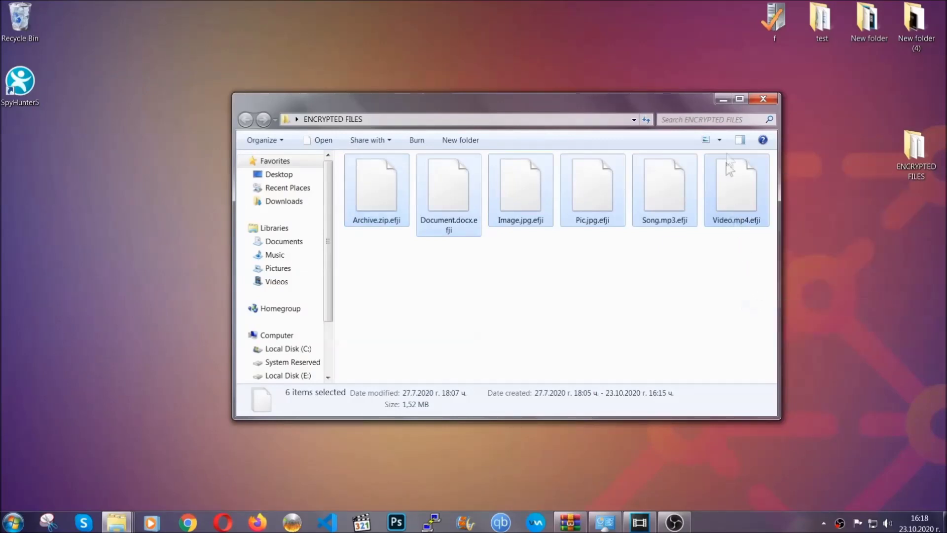
pyautogui.click(723, 99)
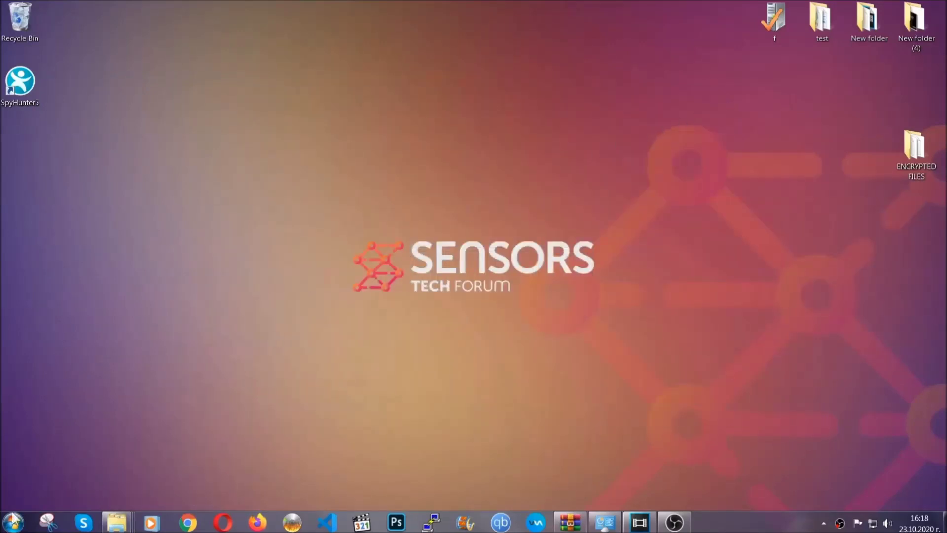
# Step: Paste the six copied files onto FLASH DRIVE (H:) and close its window
pyautogui.click(12, 522)
pyautogui.click(180, 371)
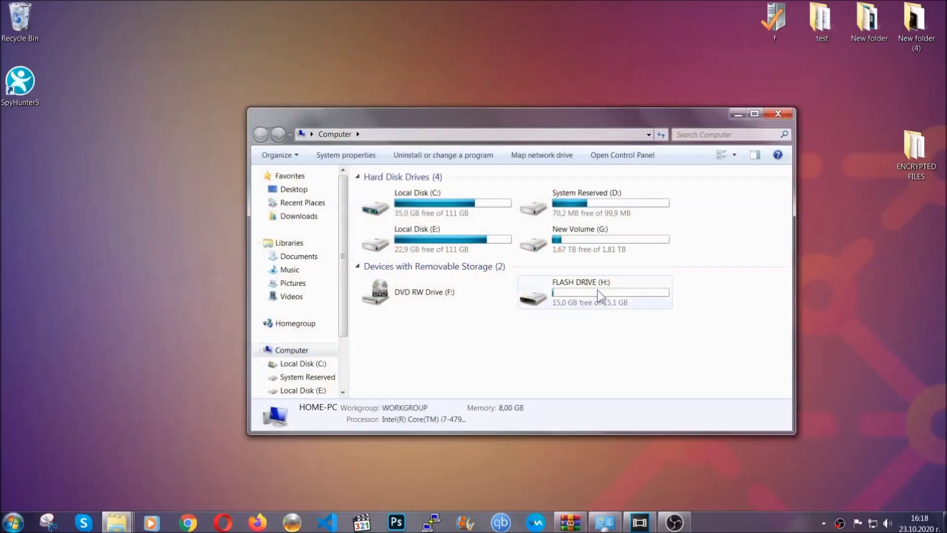
pyautogui.doubleClick(597, 289)
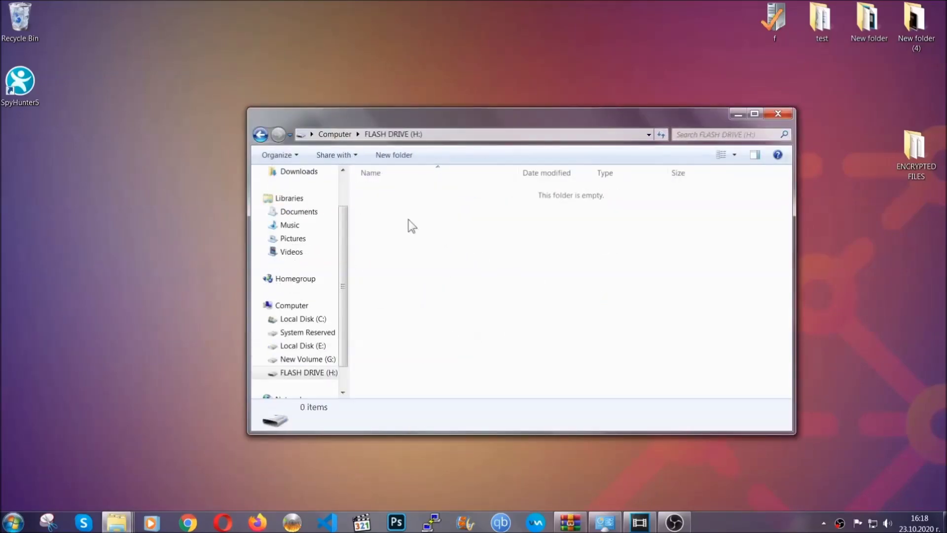
pyautogui.rightClick(408, 220)
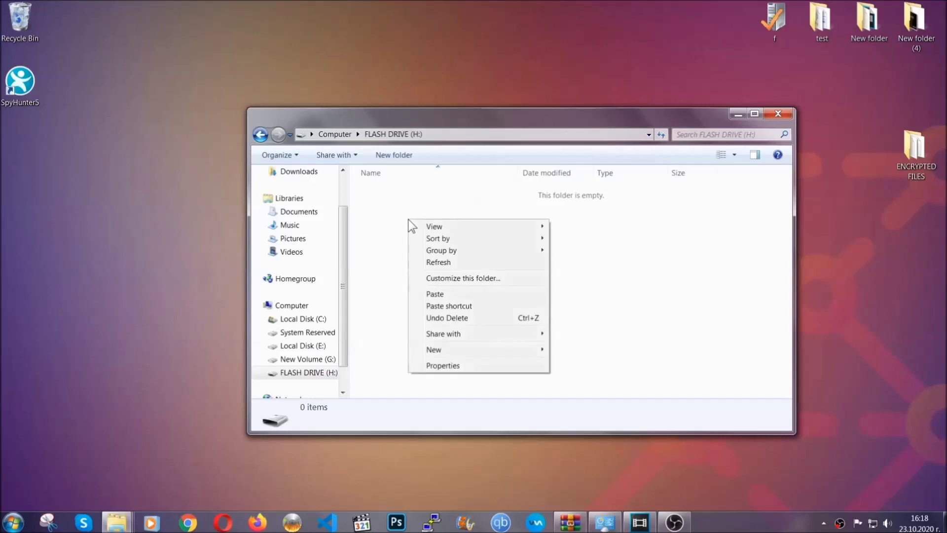
pyautogui.click(432, 294)
pyautogui.click(431, 295)
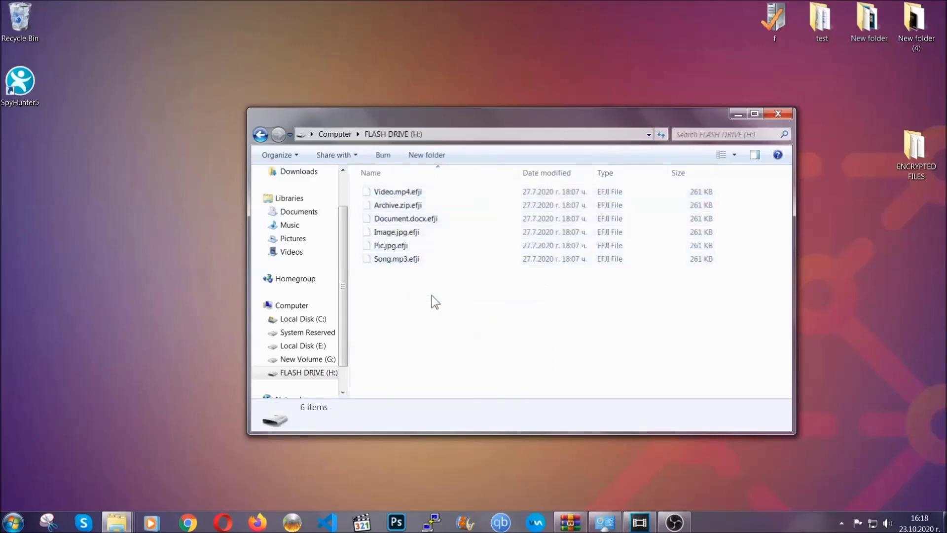
pyautogui.click(778, 115)
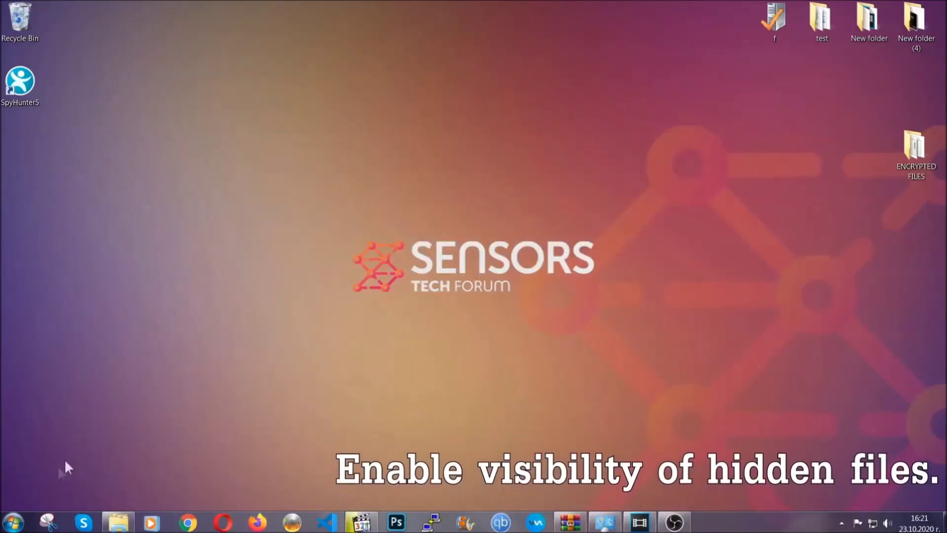
# Step: Search Start for 'show hidden files and folders' and enable showing hidden files, folders and drives
pyautogui.click(13, 522)
pyautogui.click(40, 484)
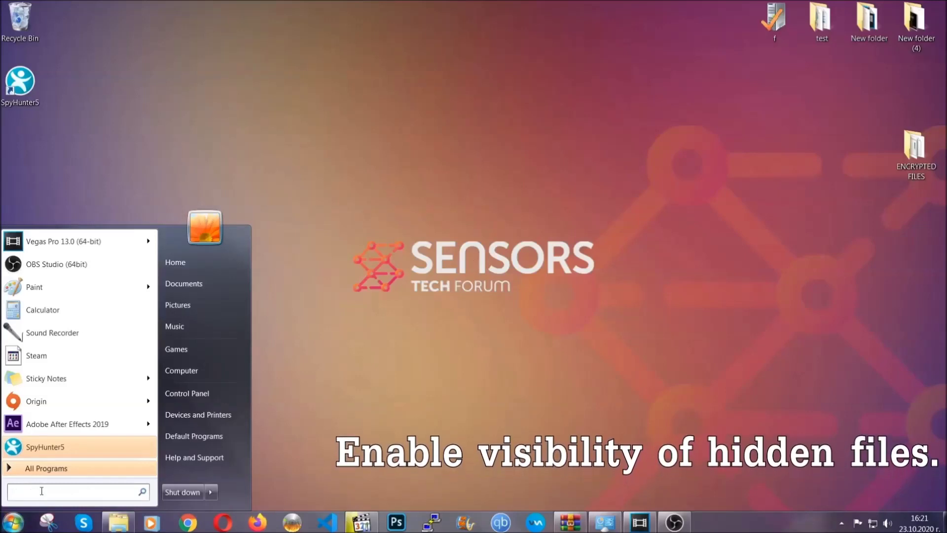
pyautogui.write('showh')
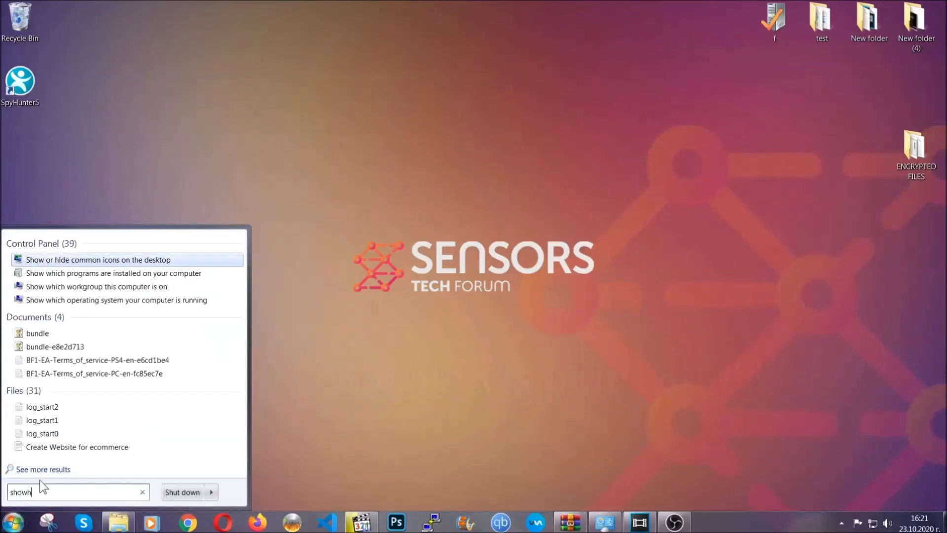
pyautogui.press('BackSpace')
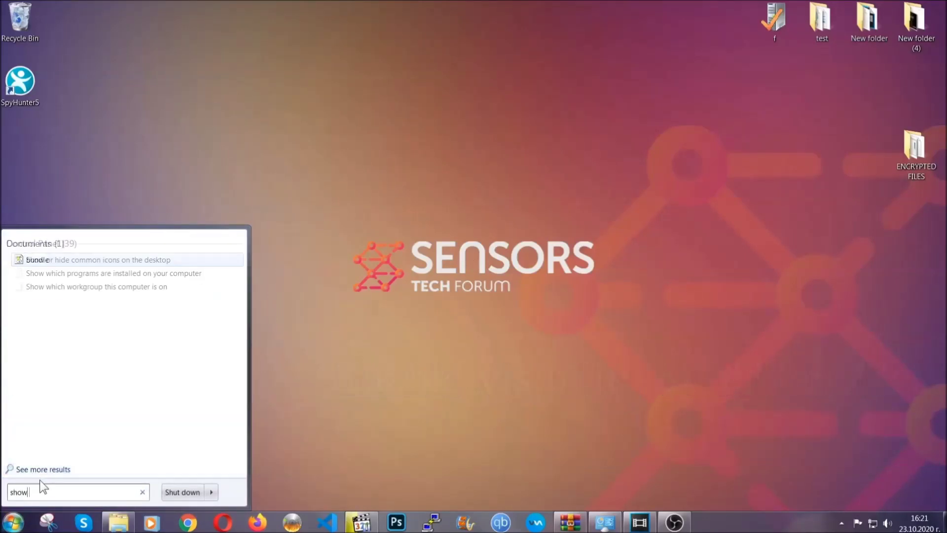
pyautogui.write('hidden files and folders')
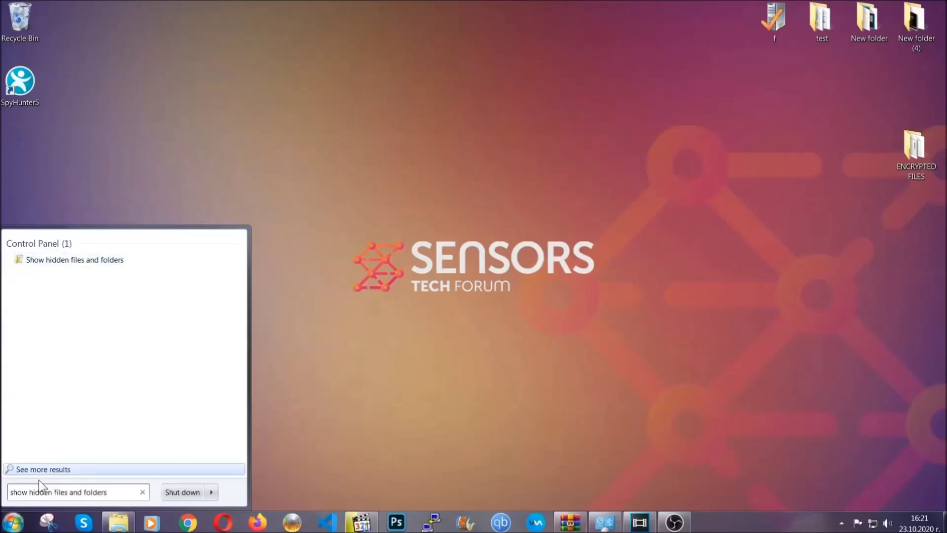
pyautogui.click(111, 261)
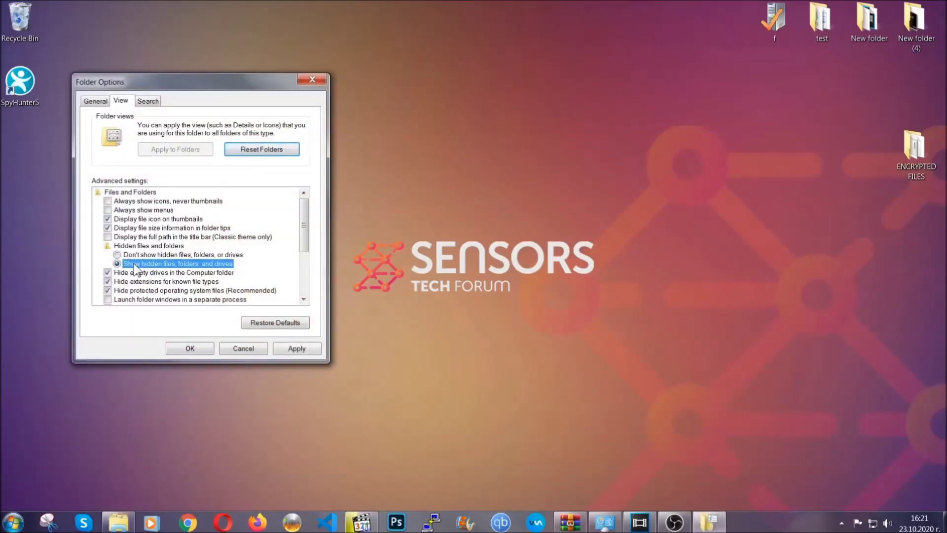
pyautogui.click(293, 351)
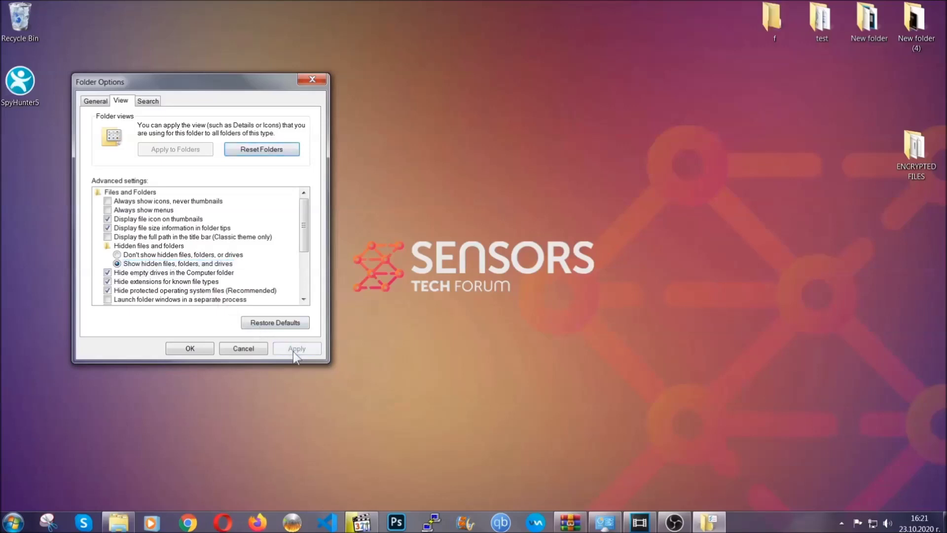
pyautogui.click(189, 348)
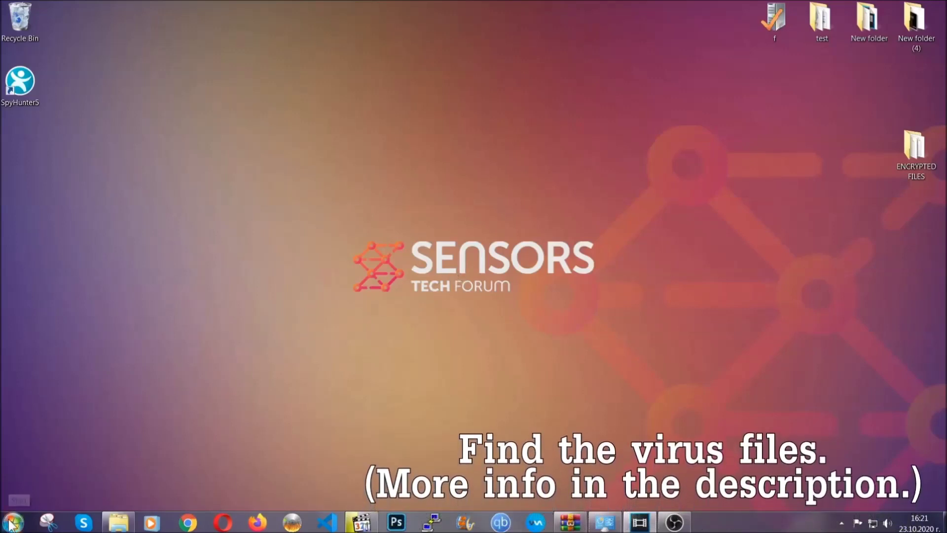
# Step: Search the whole computer for 'fileextension:exe Example Vir' from the Computer window
pyautogui.press('super')
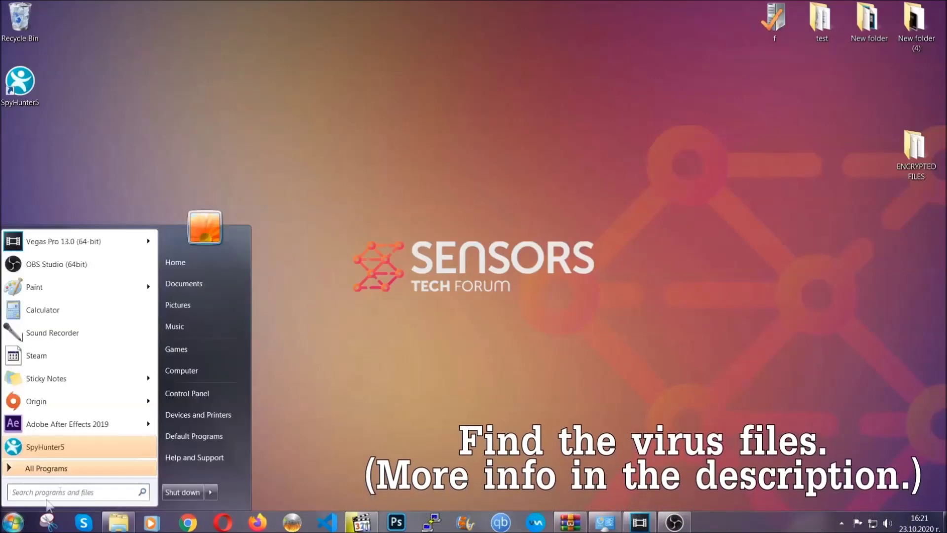
pyautogui.click(194, 370)
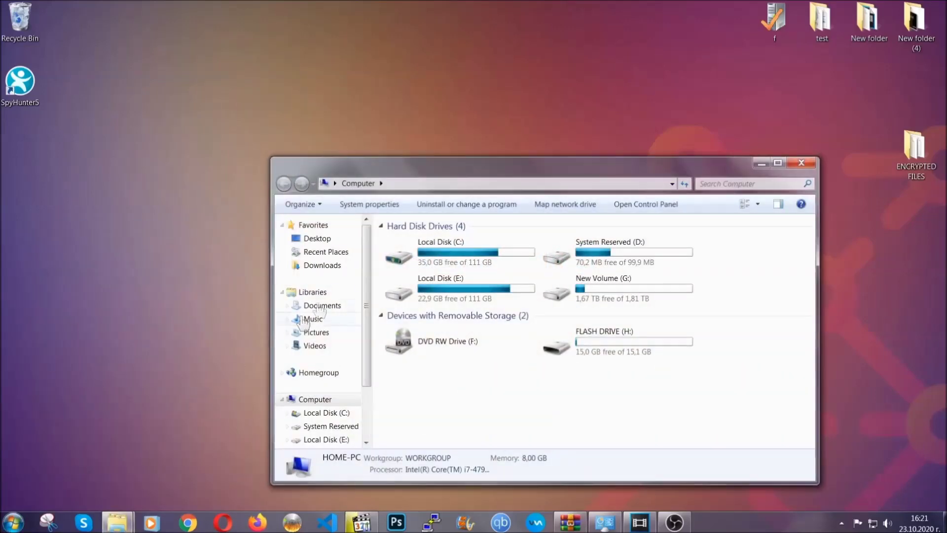
pyautogui.moveTo(515, 173); pyautogui.dragTo(454, 131)
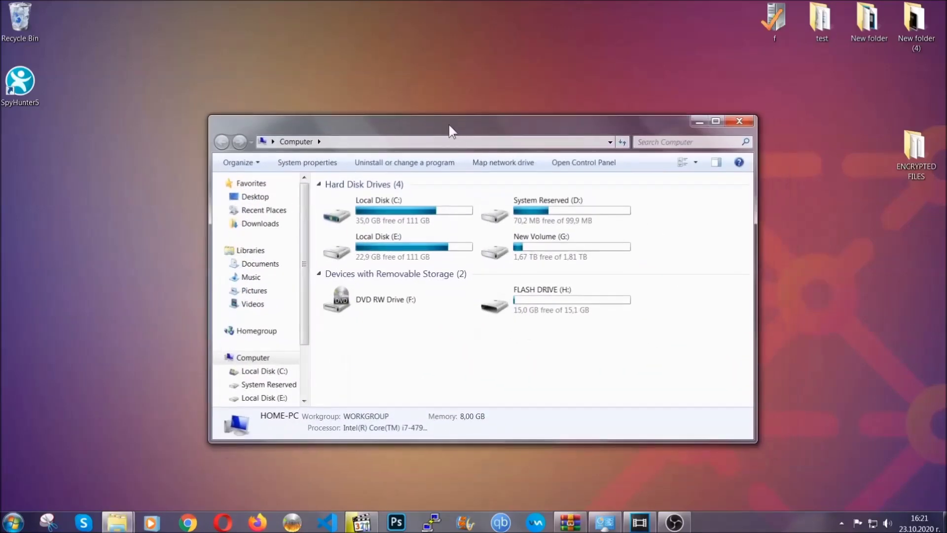
pyautogui.click(644, 142)
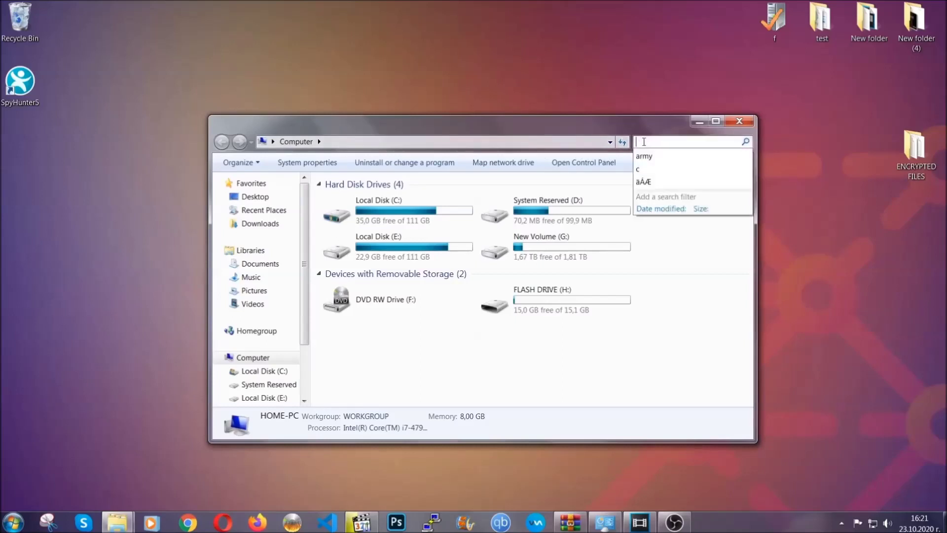
pyautogui.write('file')
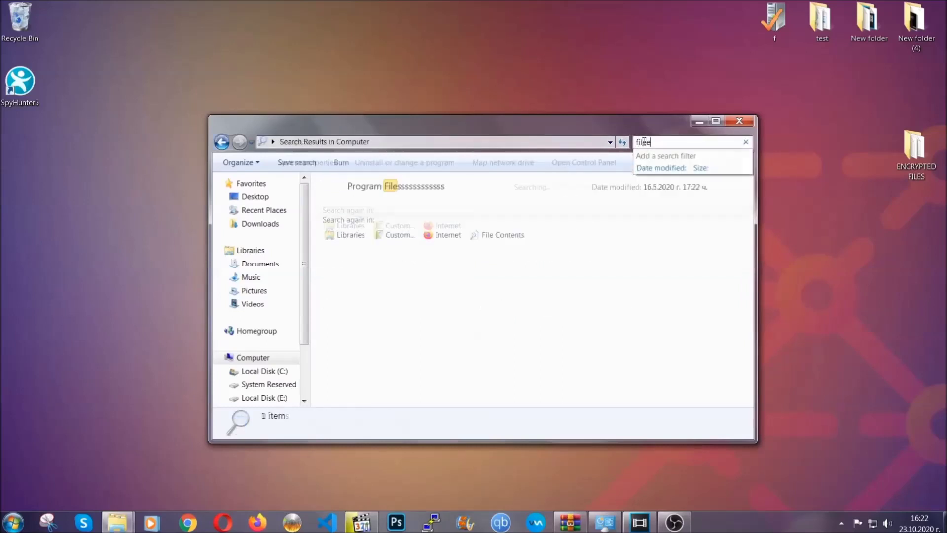
pyautogui.write('extension:exe ')
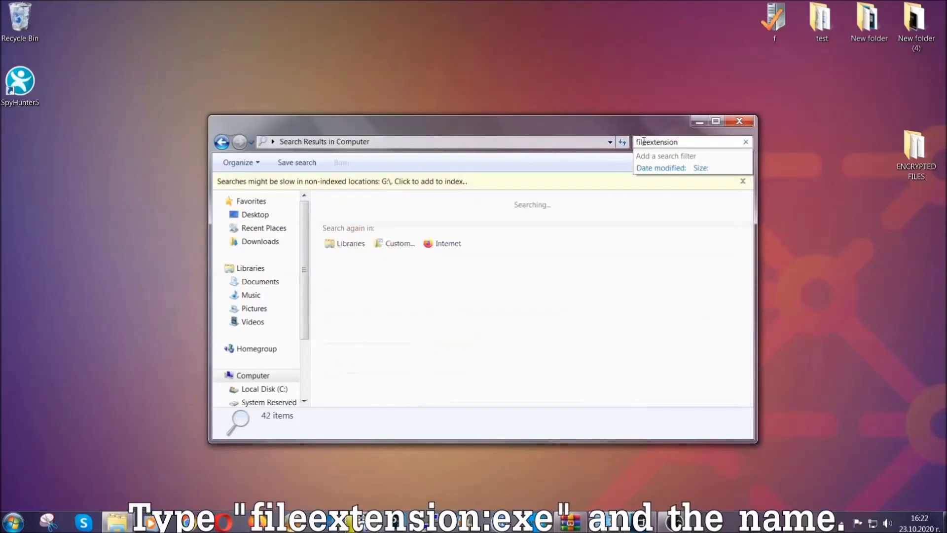
pyautogui.write('E')
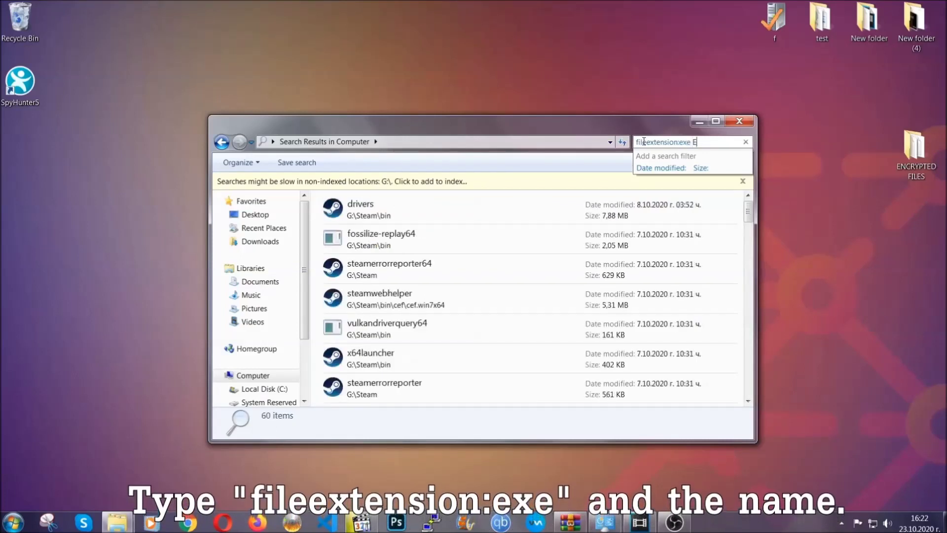
pyautogui.write('xample Virus Name')
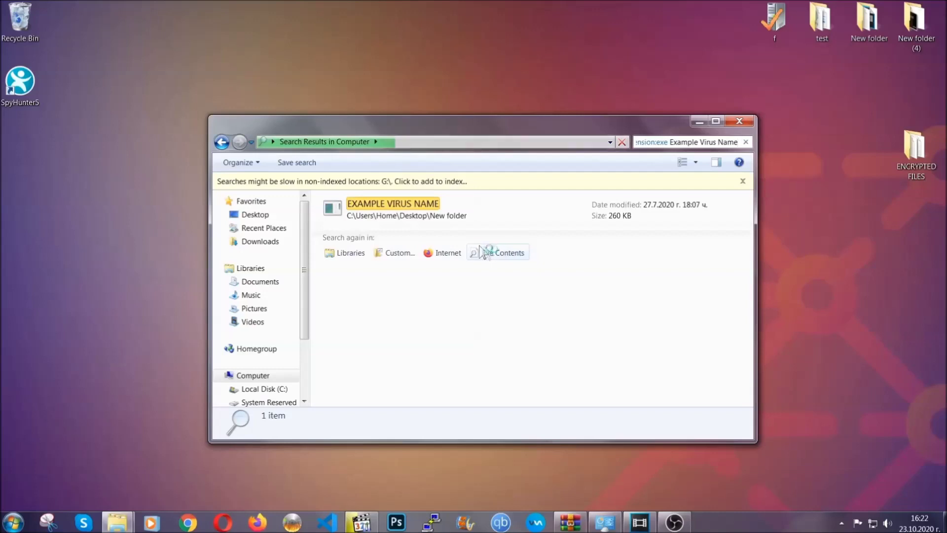
# Step: Delete the EXAMPLE VIRUS NAME executable to the Recycle Bin and close the search window
pyautogui.click(415, 202)
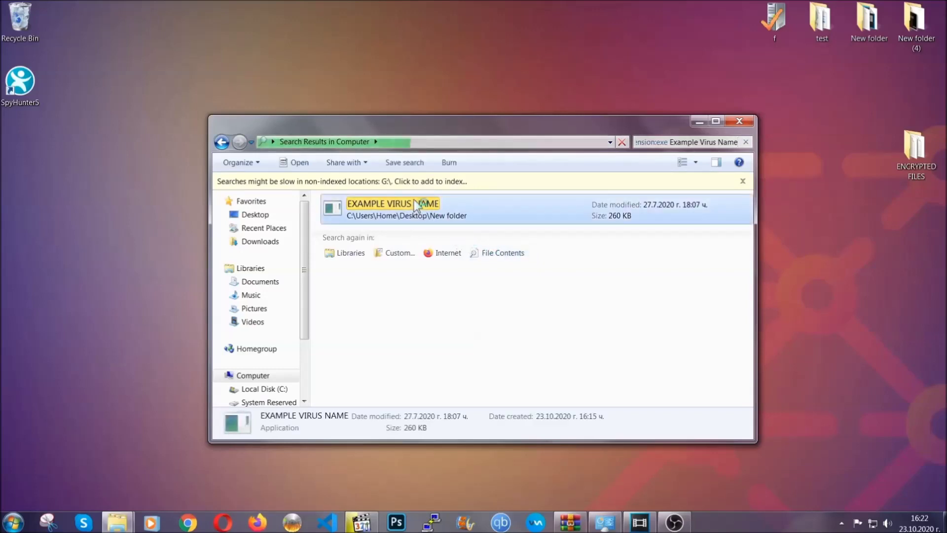
pyautogui.rightClick(415, 203)
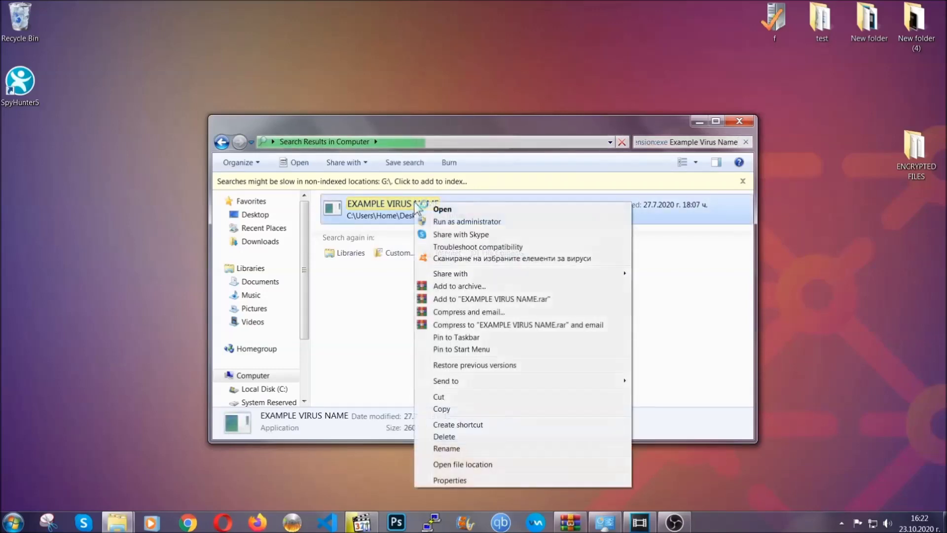
pyautogui.click(457, 436)
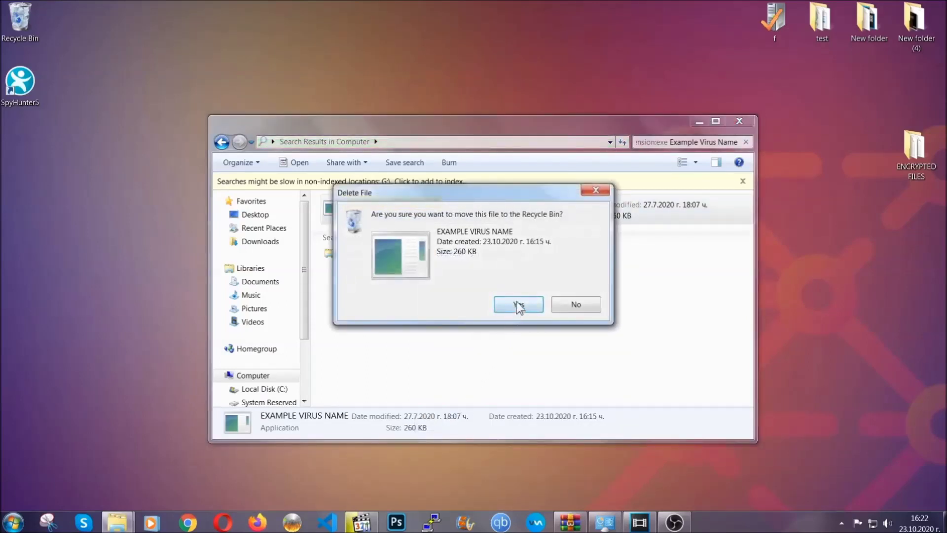
pyautogui.click(518, 304)
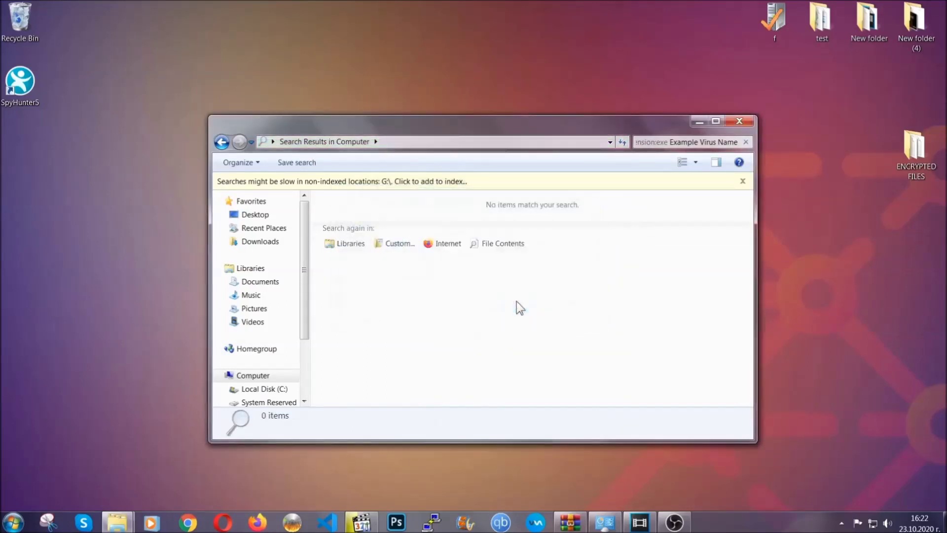
pyautogui.click(739, 120)
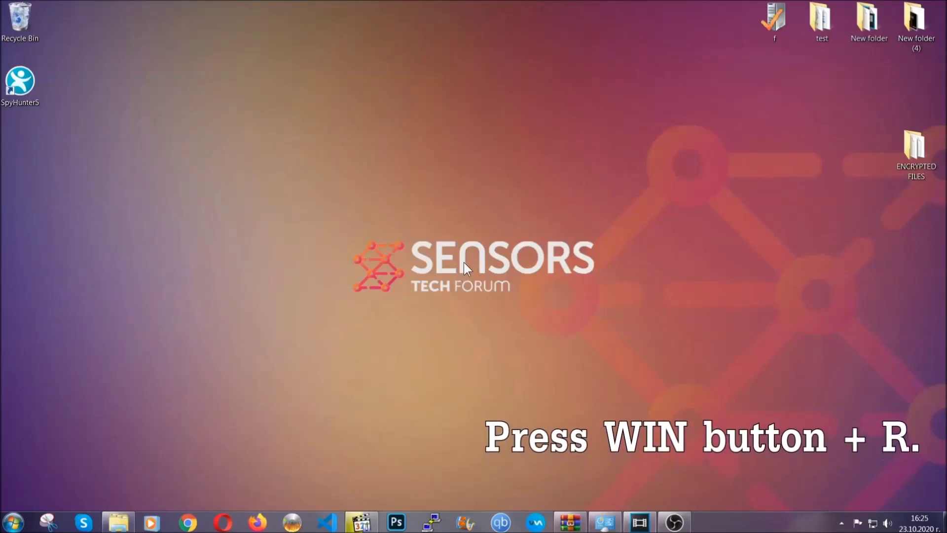
# Step: Run REGEDIT from the Win+R box in place of the prefilled cmd
pyautogui.press('super+r')
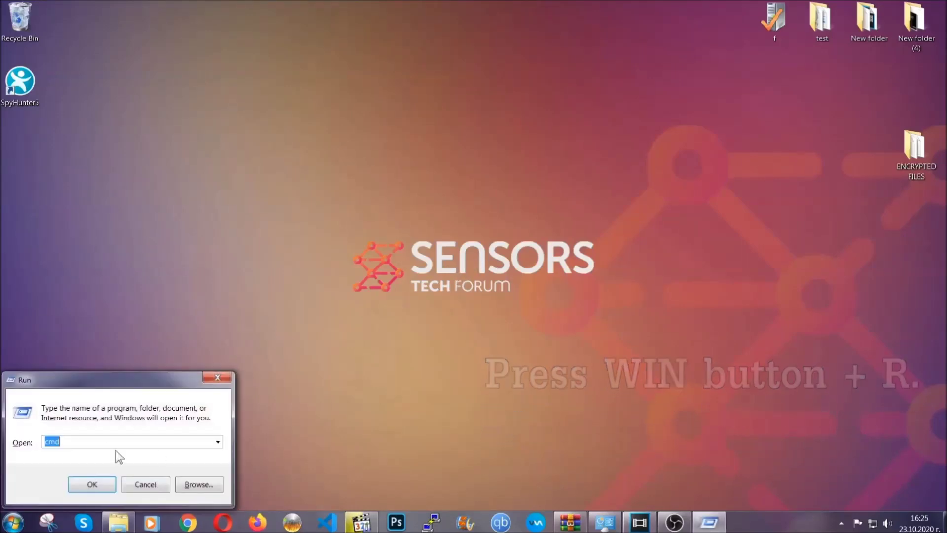
pyautogui.click(89, 449)
pyautogui.moveTo(89, 449); pyautogui.dragTo(12, 446)
pyautogui.write('REGEDIT')
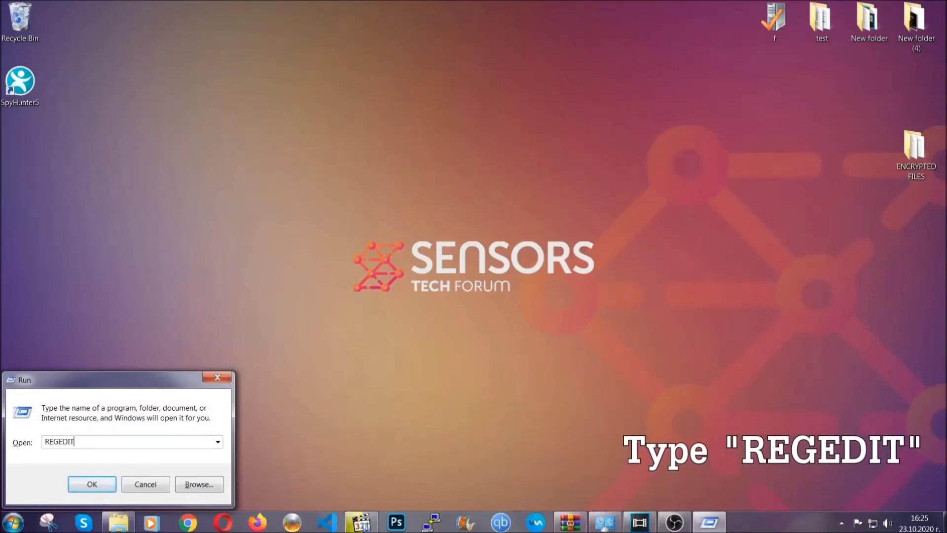
pyautogui.click(81, 483)
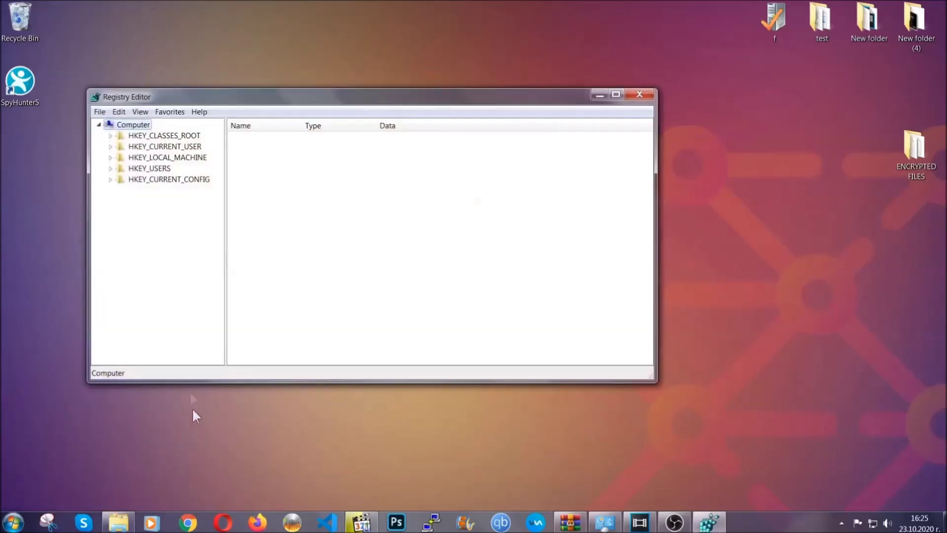
# Step: Export the entire registry (range All) as BACKUP on the Desktop
pyautogui.click(100, 113)
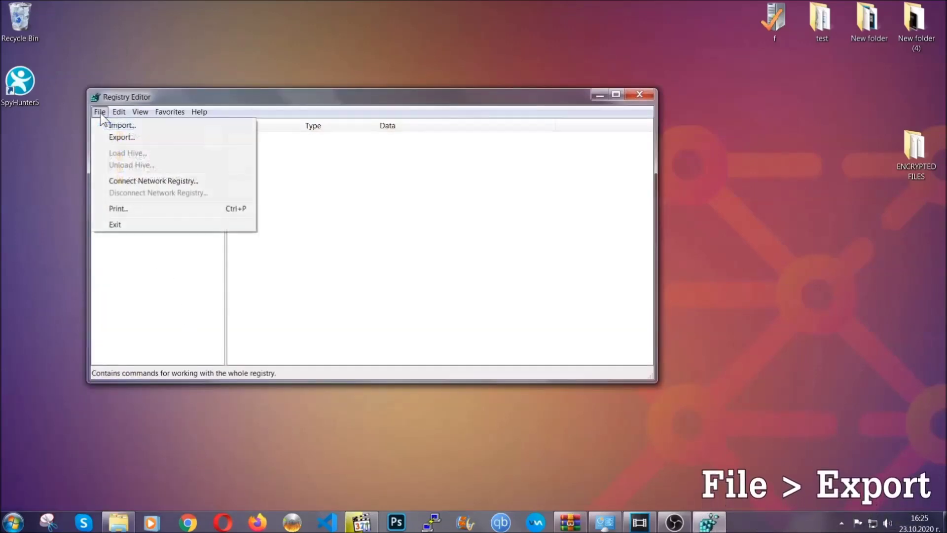
pyautogui.click(123, 136)
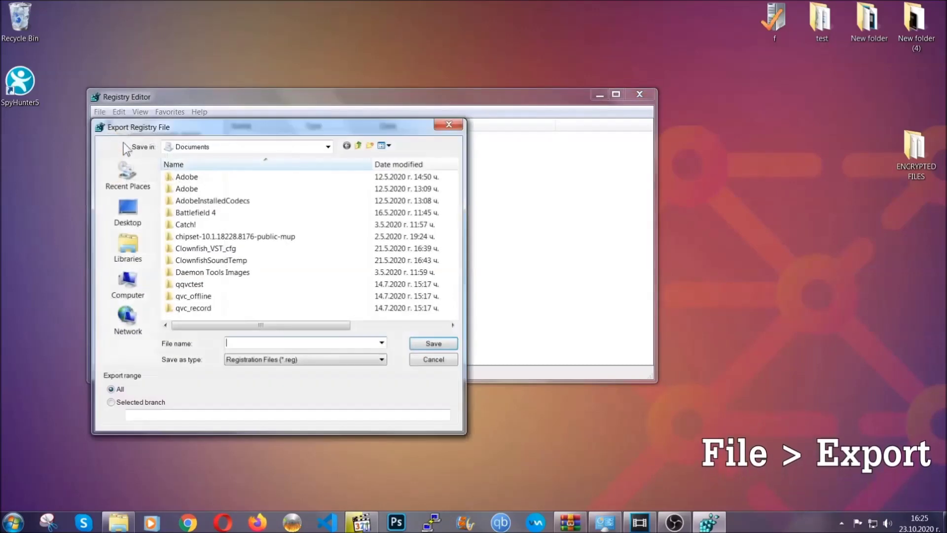
pyautogui.click(122, 209)
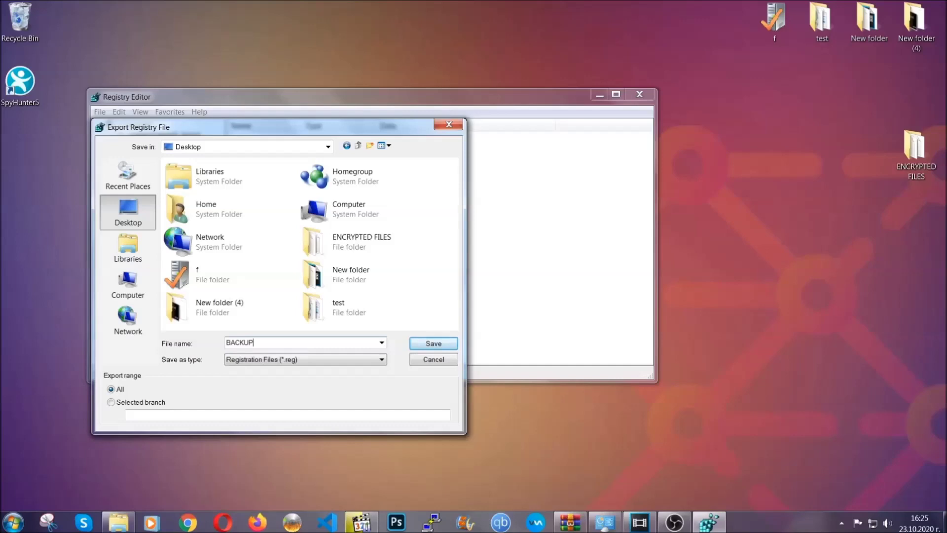
pyautogui.click(428, 345)
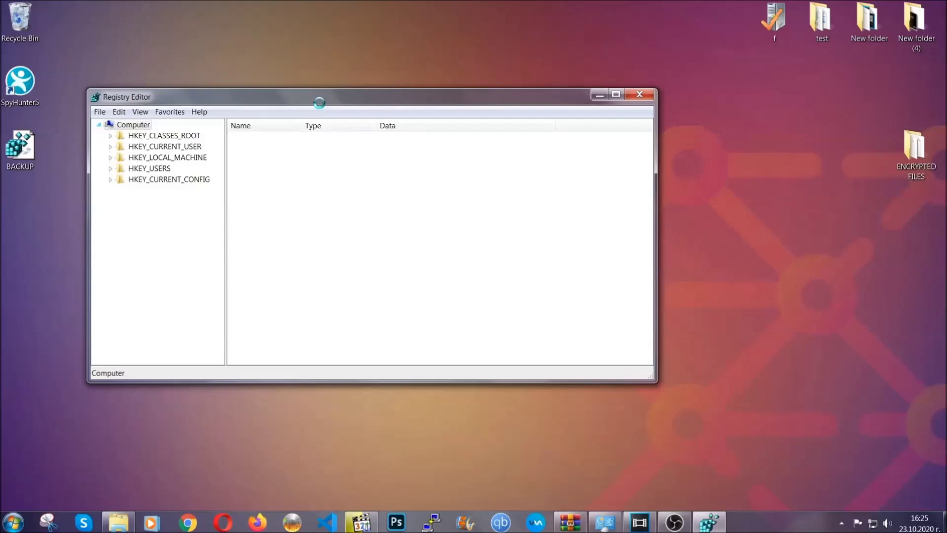
pyautogui.moveTo(319, 104); pyautogui.dragTo(413, 134)
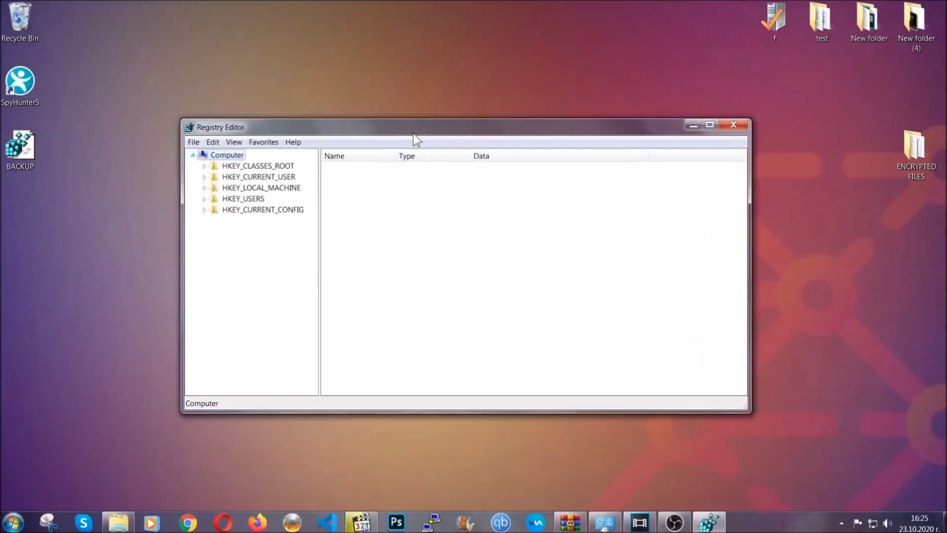
pyautogui.click(193, 142)
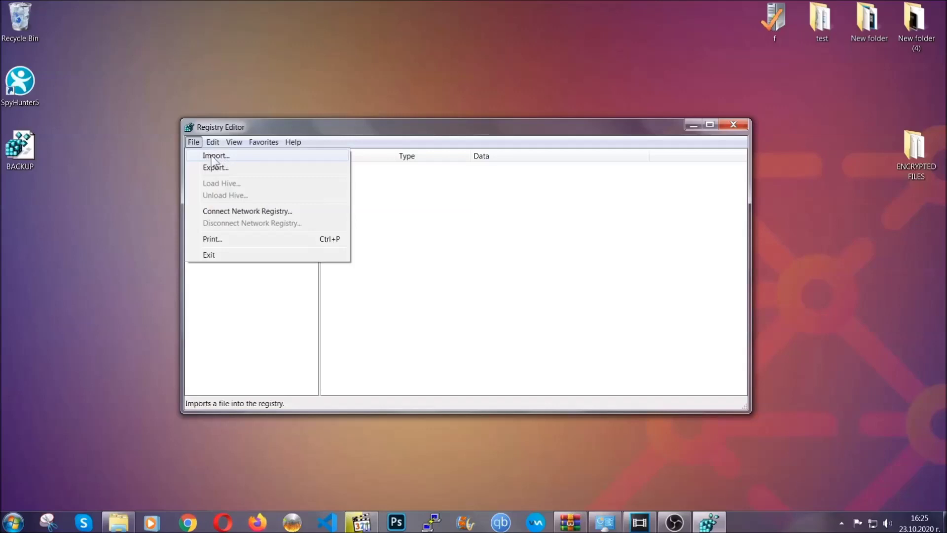
pyautogui.click(194, 143)
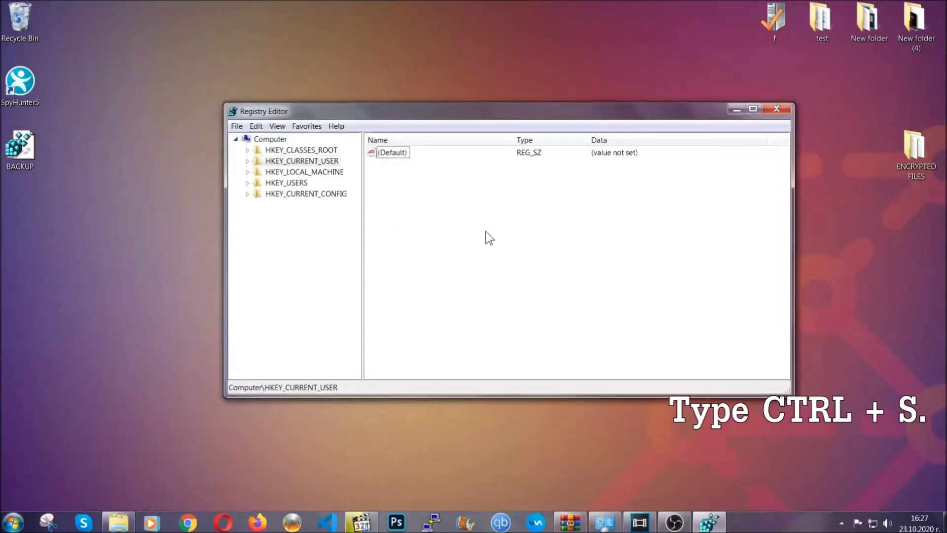
# Step: Find the RunOnce key and select the adjacent Run key to show its startup values
pyautogui.hotkey('ctrl', 'f')
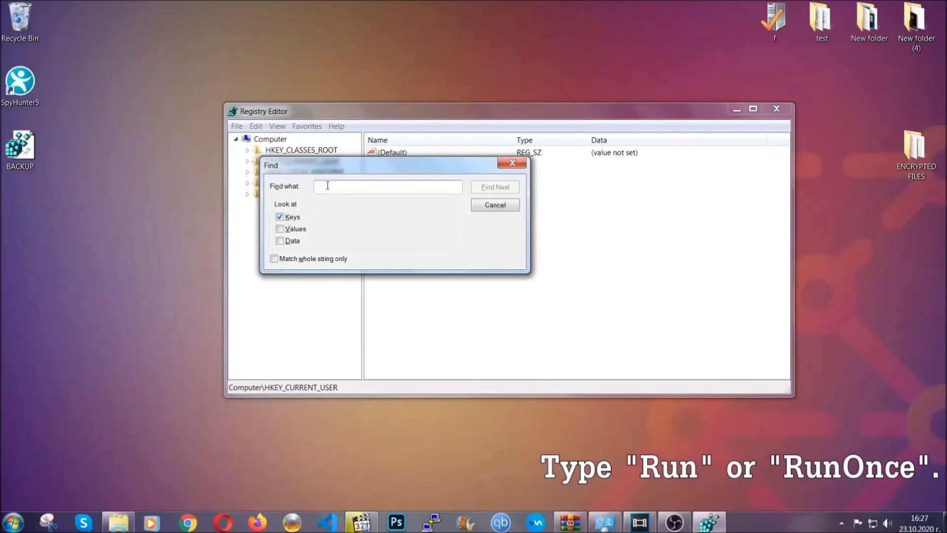
pyautogui.write('RunO')
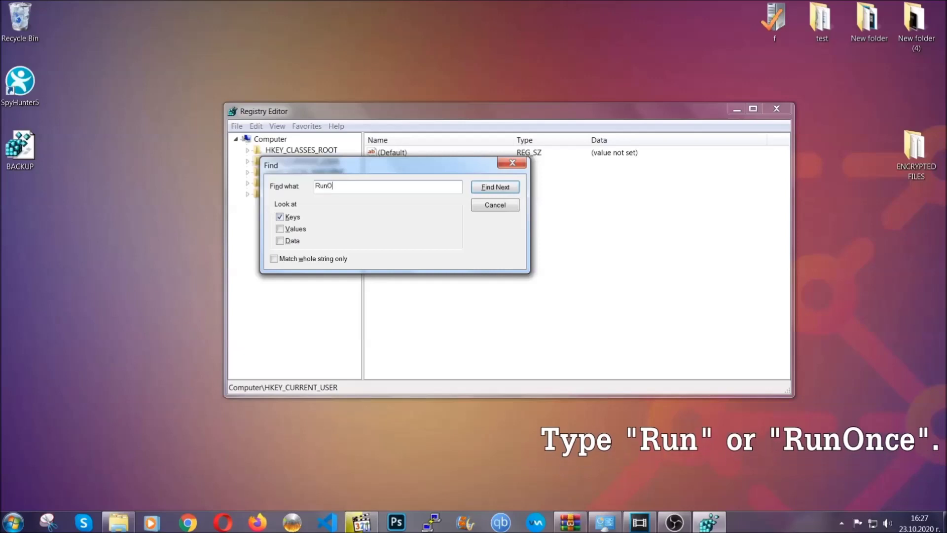
pyautogui.write('nce')
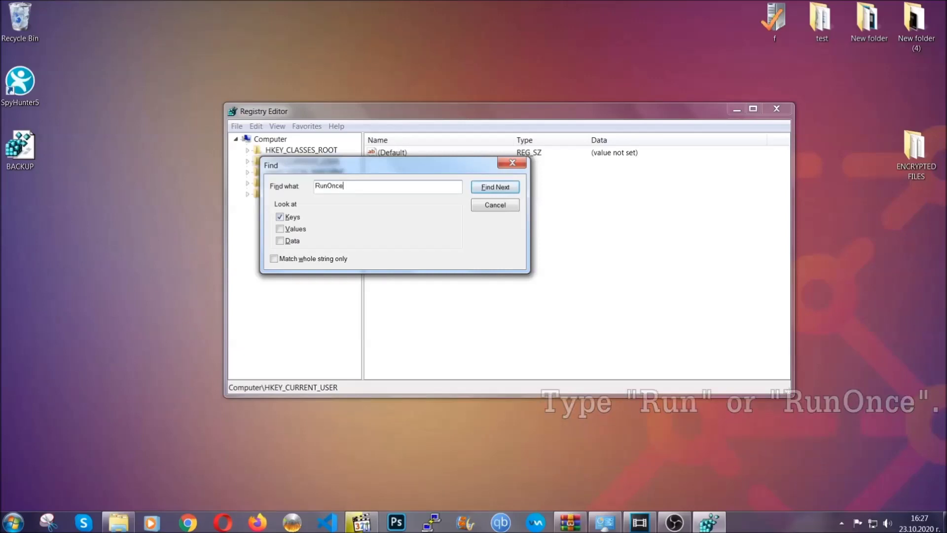
pyautogui.click(494, 187)
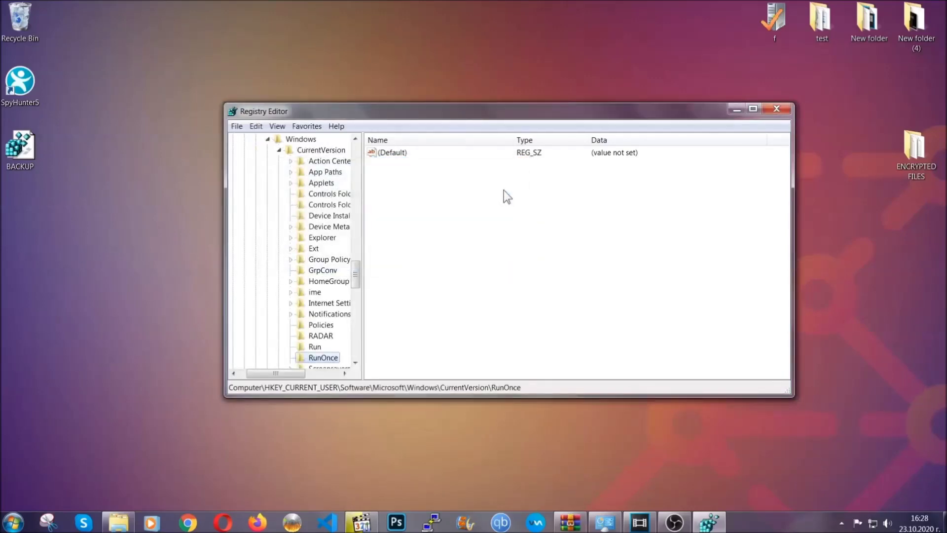
pyautogui.moveTo(361, 271); pyautogui.dragTo(356, 283)
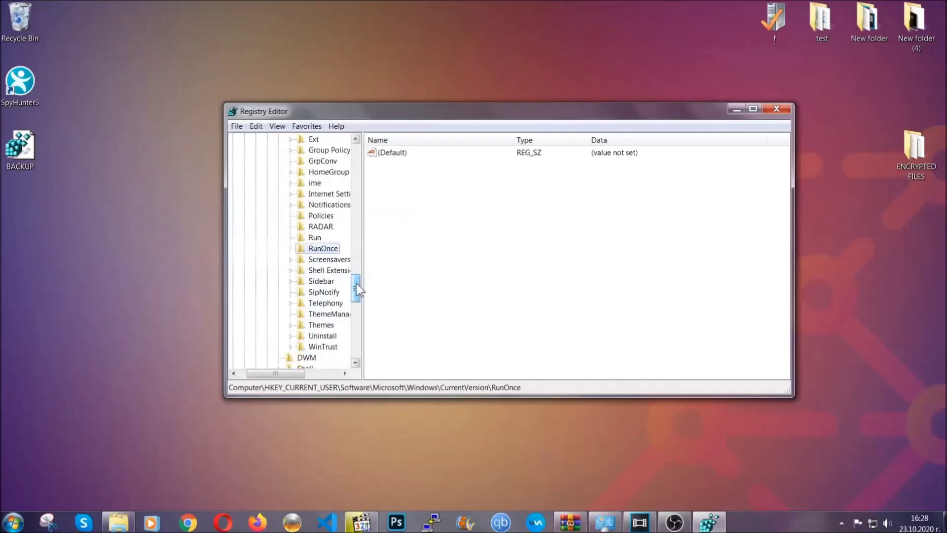
pyautogui.click(315, 237)
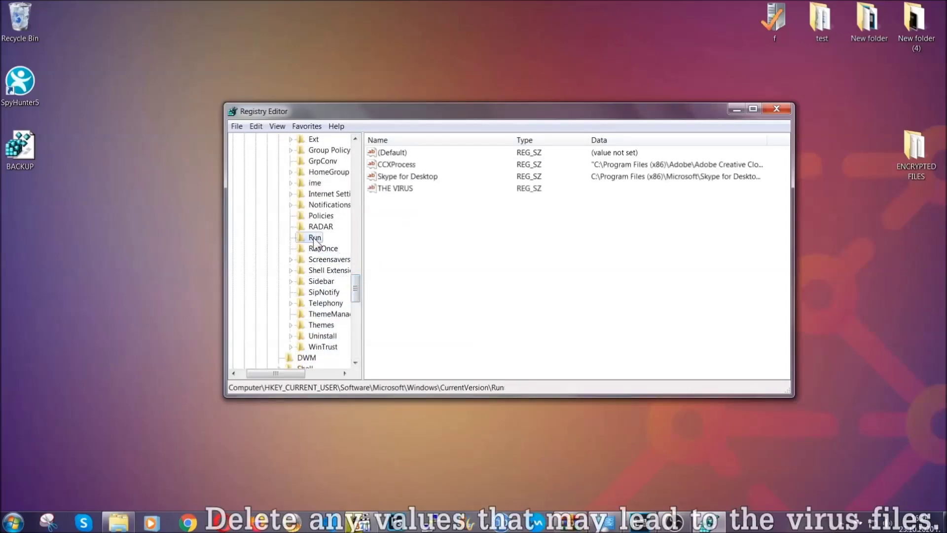
# Step: Delete the THE VIRUS value from the Run key and confirm
pyautogui.click(389, 189)
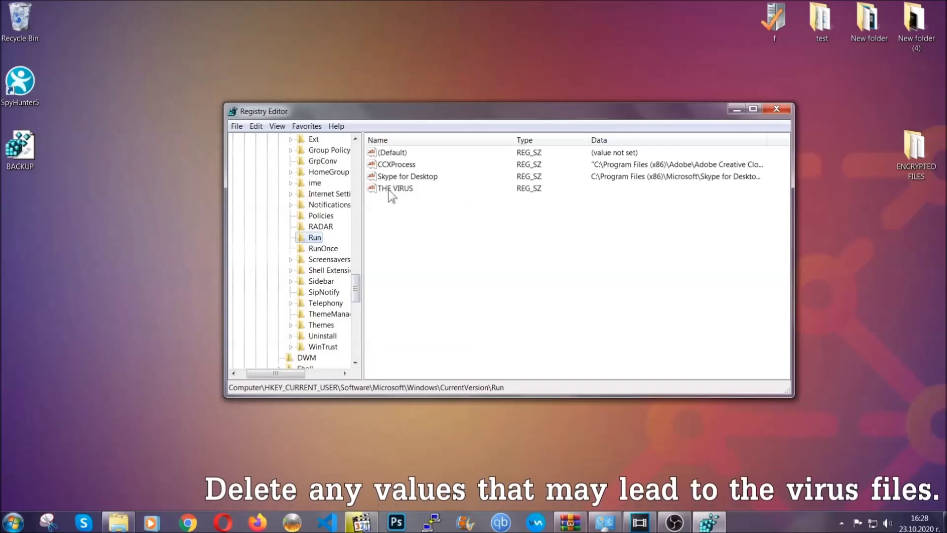
pyautogui.rightClick(389, 190)
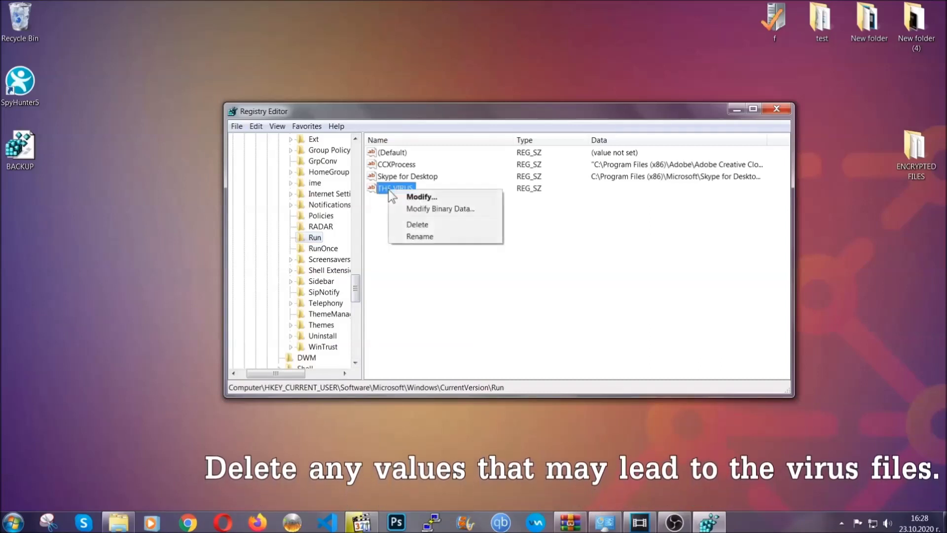
pyautogui.click(410, 225)
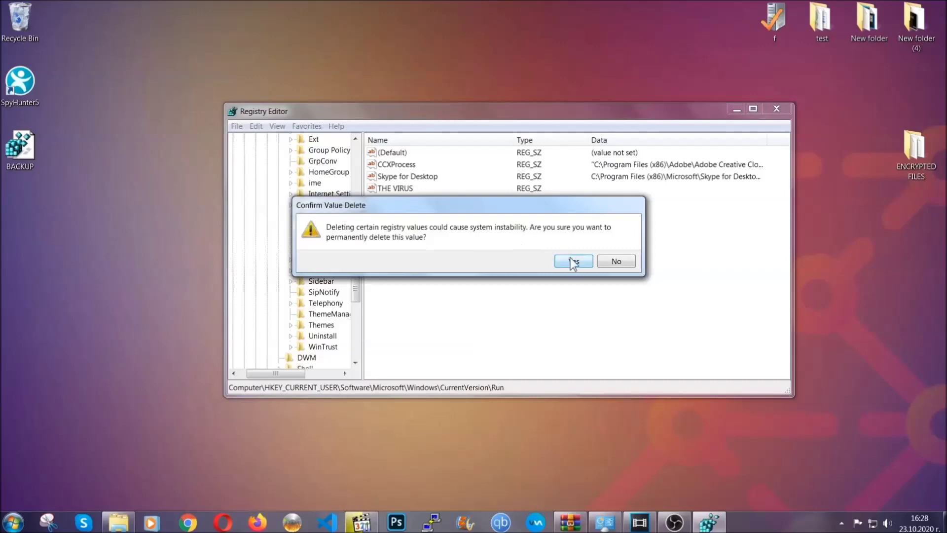
pyautogui.click(573, 261)
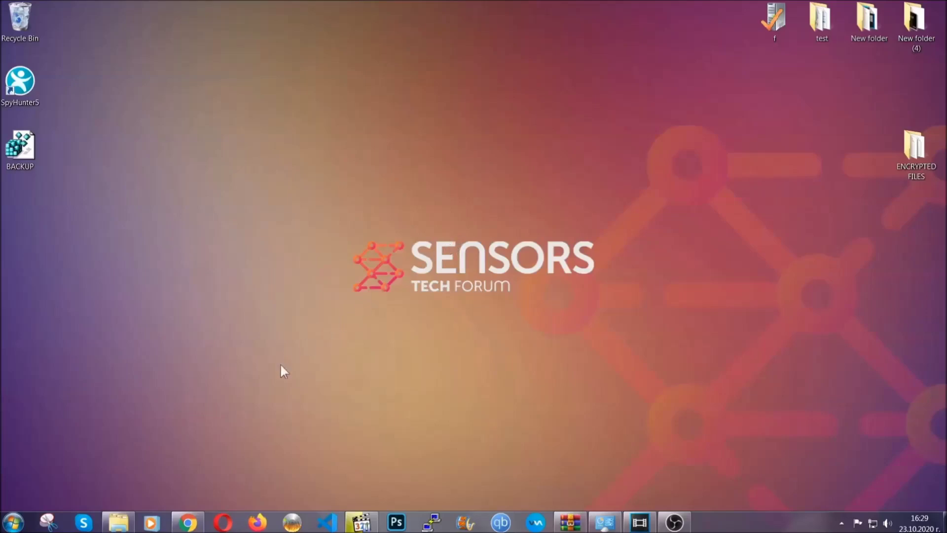
# Step: Bring up the browser showing SensorsTechForum's 'Decrypt (Recover) Files Encrypted by Ransomware' article
pyautogui.click(188, 523)
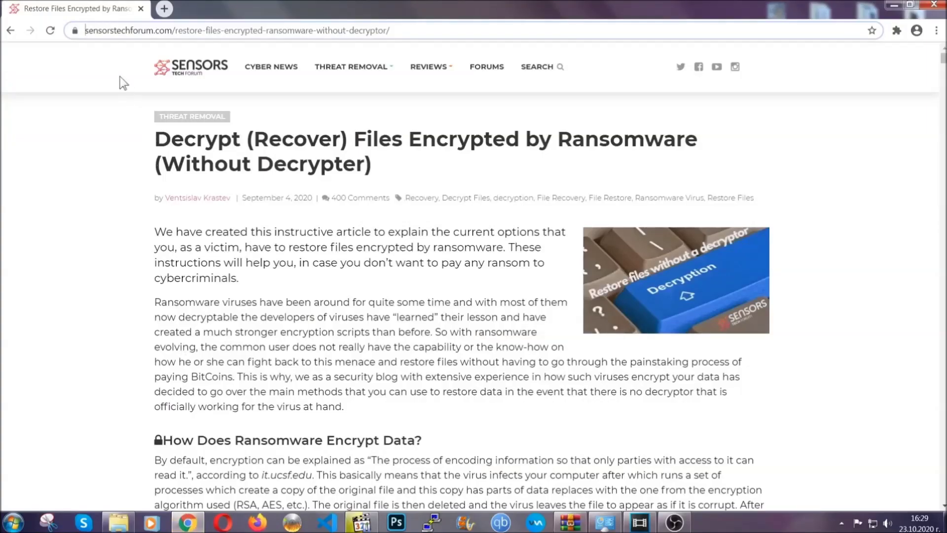
# Step: Highlight the article's web address, then scroll down and expand 'Method 2 - Restore Data via Windows Backup'
pyautogui.moveTo(85, 31); pyautogui.dragTo(427, 35)
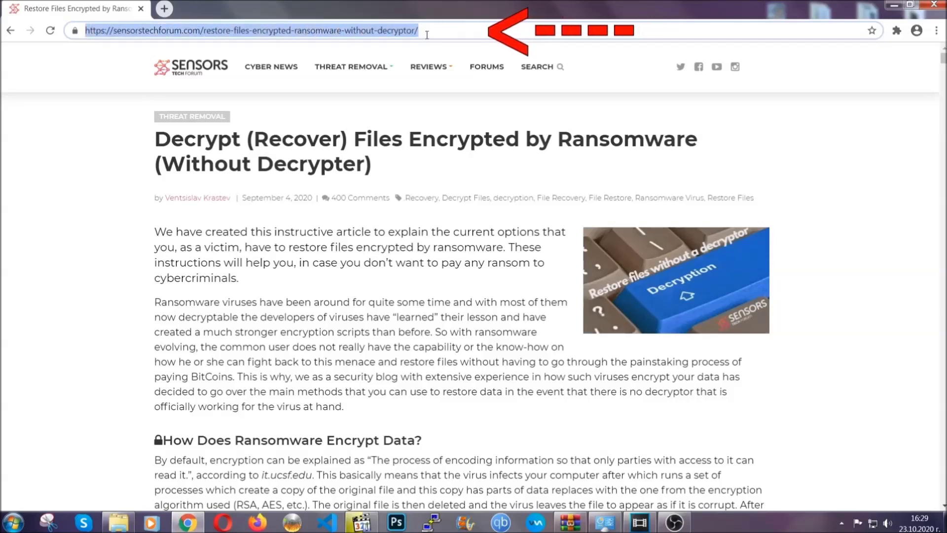
pyautogui.moveTo(428, 66)
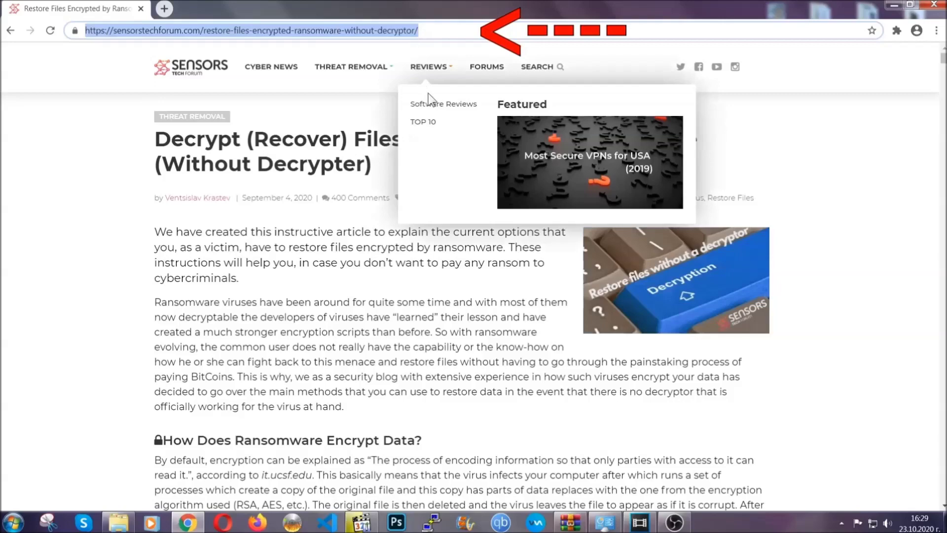
pyautogui.scroll(-5, 487, 269)
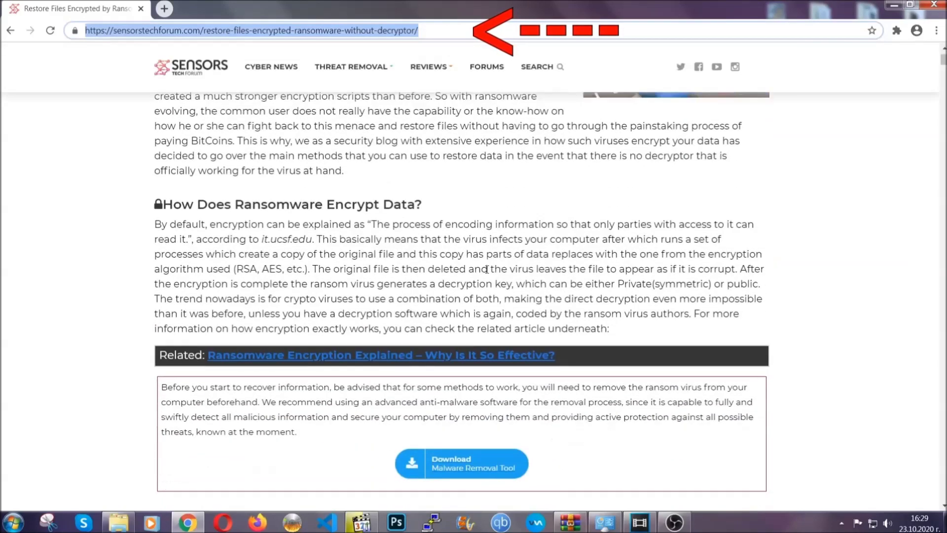
pyautogui.scroll(-6, 486, 269)
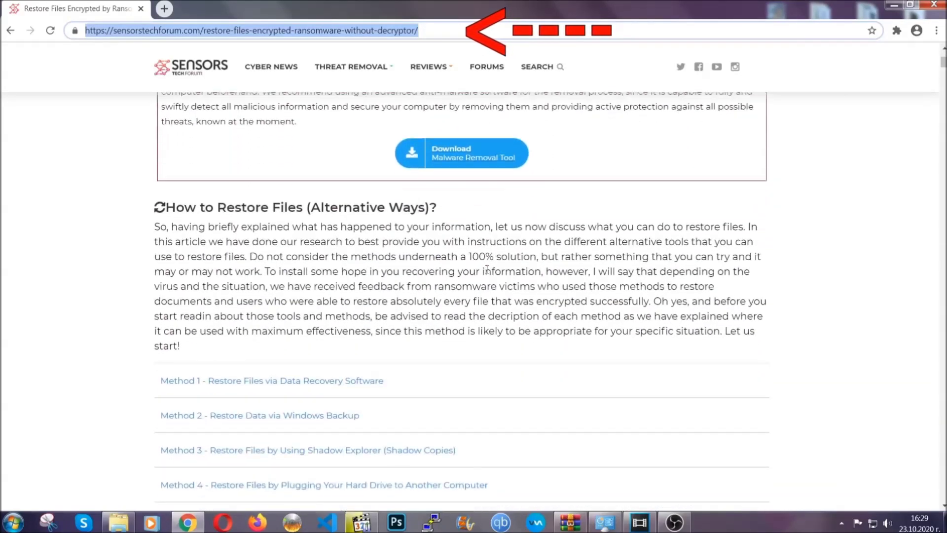
pyautogui.scroll(-4, 487, 269)
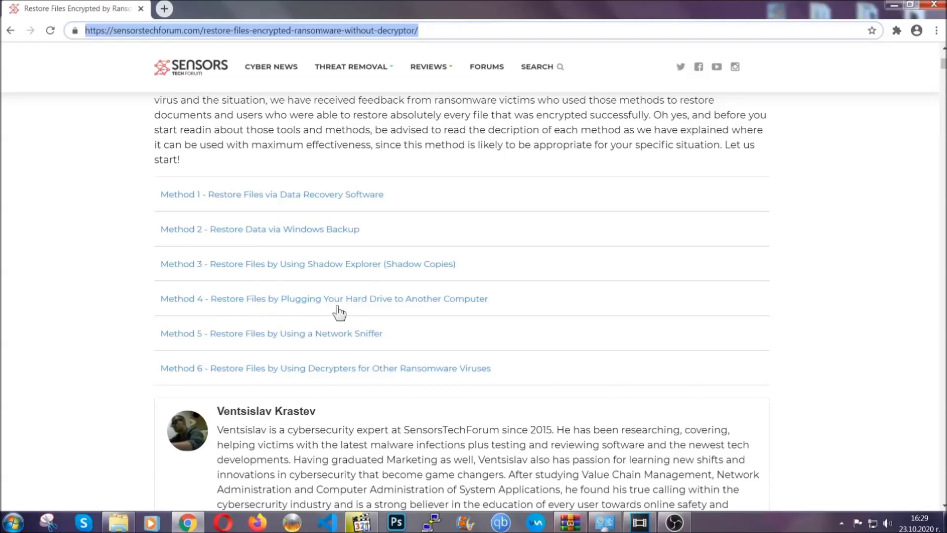
pyautogui.click(295, 229)
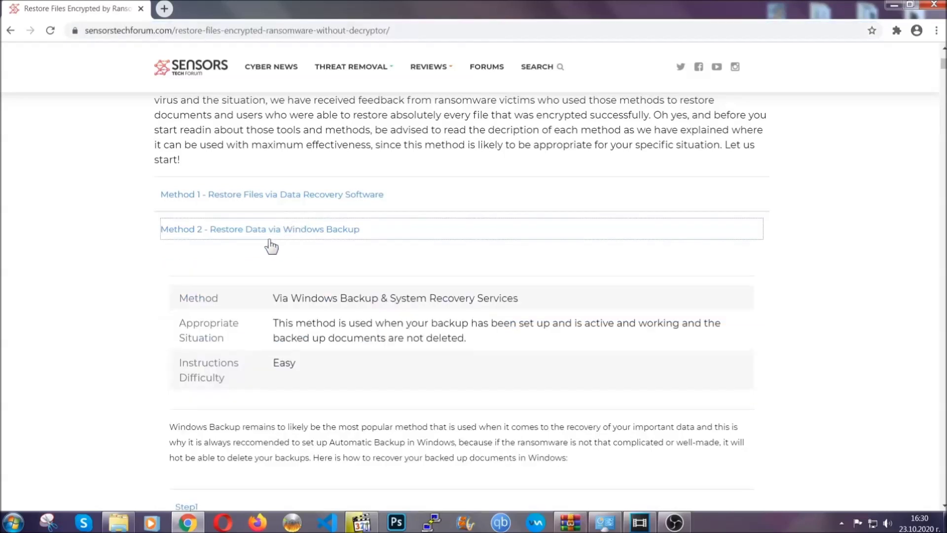
# Step: Highlight the Method 2 summary table, then expand the Step1, Step2 and Step3 instructions
pyautogui.moveTo(282, 282); pyautogui.dragTo(333, 368)
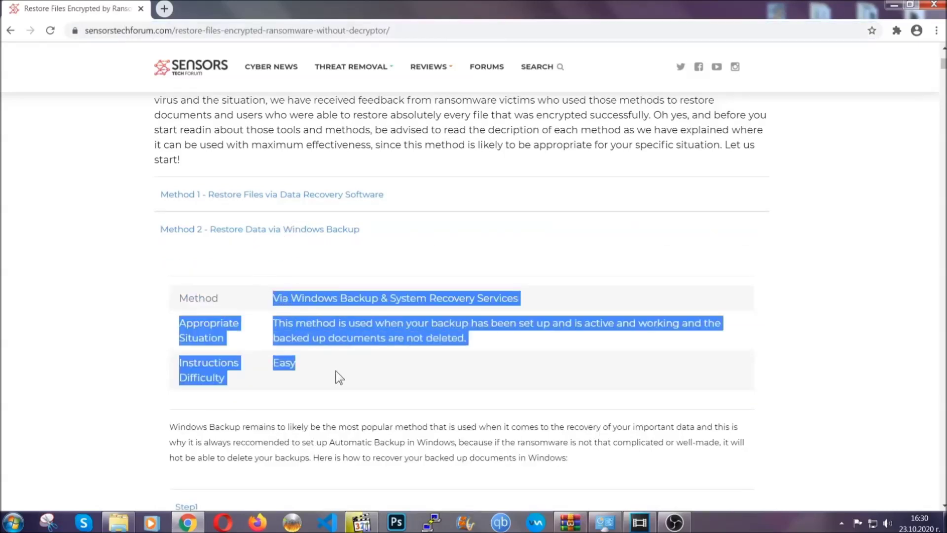
pyautogui.click(337, 369)
pyautogui.scroll(-3, 339, 368)
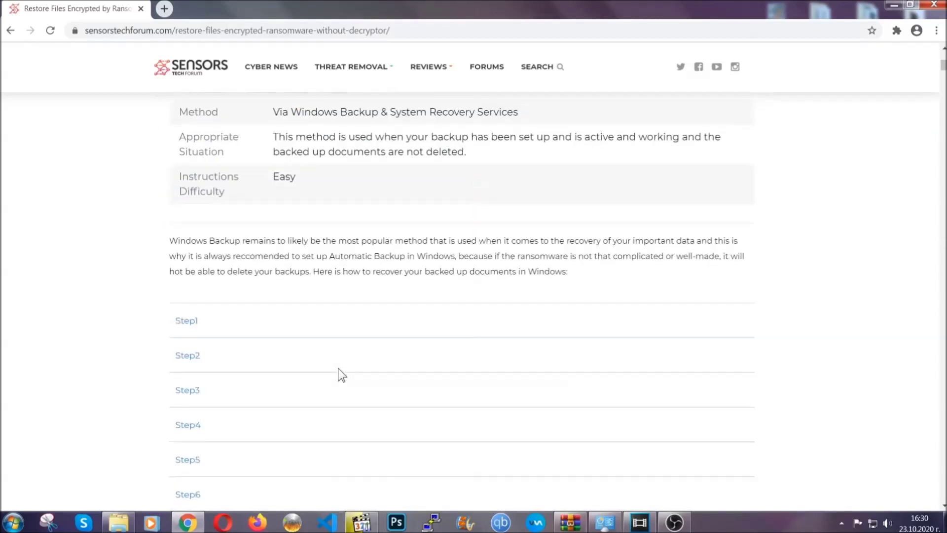
pyautogui.scroll(-1, 338, 368)
pyautogui.click(194, 259)
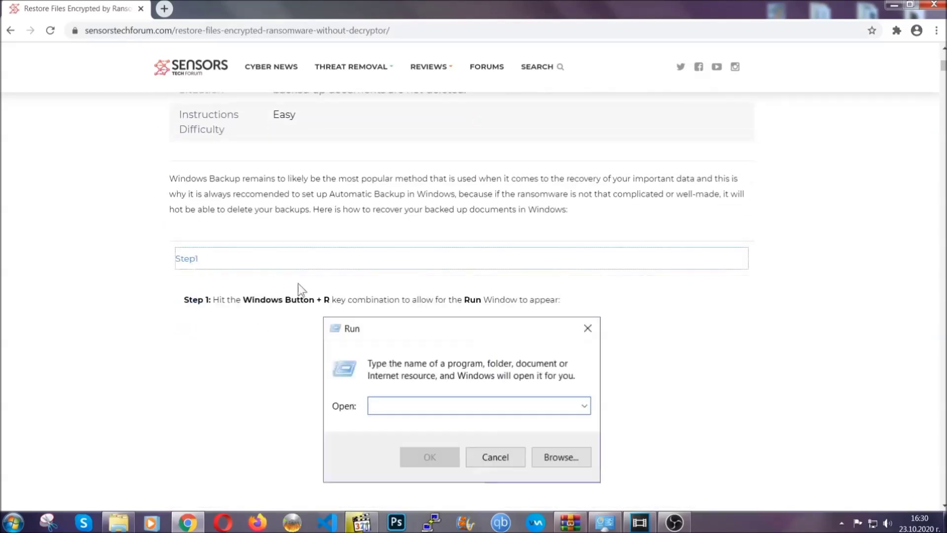
pyautogui.scroll(-5, 443, 306)
pyautogui.click(221, 310)
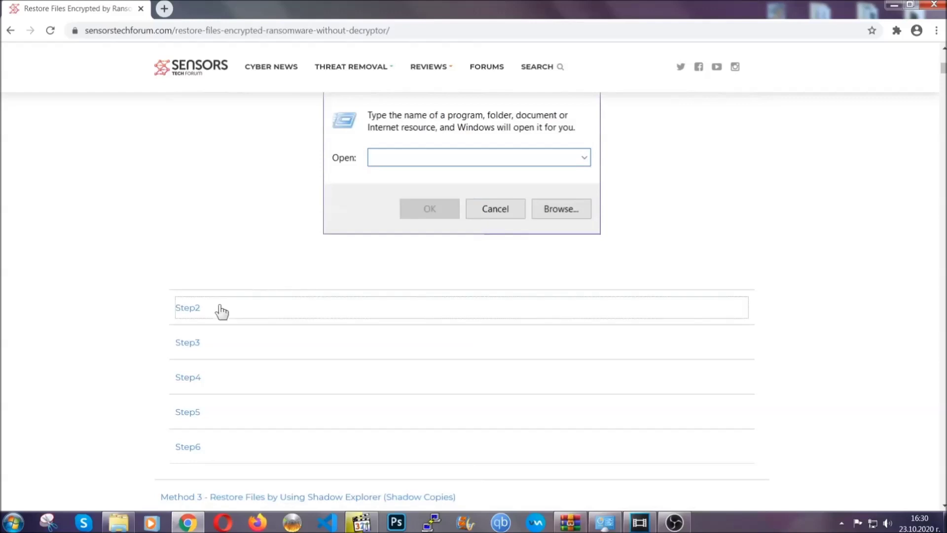
pyautogui.scroll(-5, 395, 316)
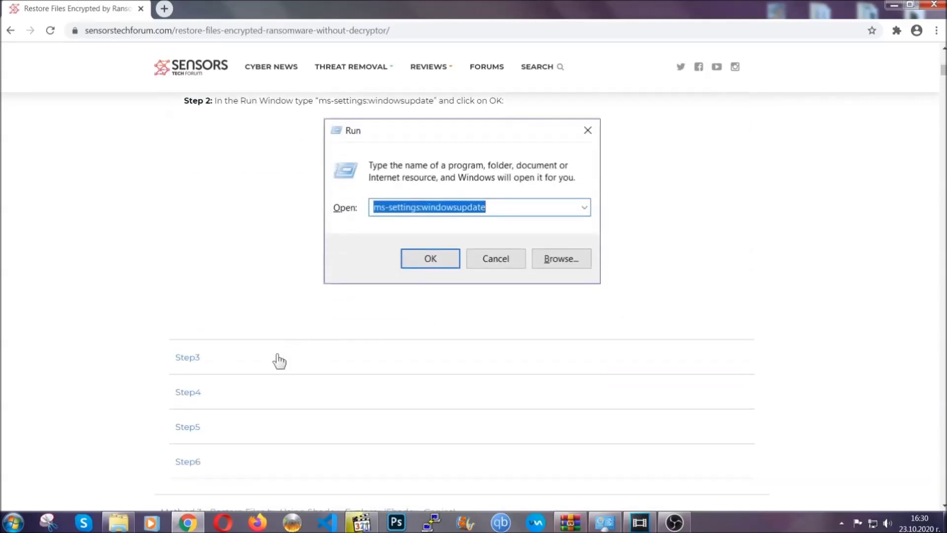
pyautogui.click(279, 360)
# Step: Read through the expanded steps, scroll back up, and minimize Chrome to the desktop
pyautogui.scroll(-4, 419, 339)
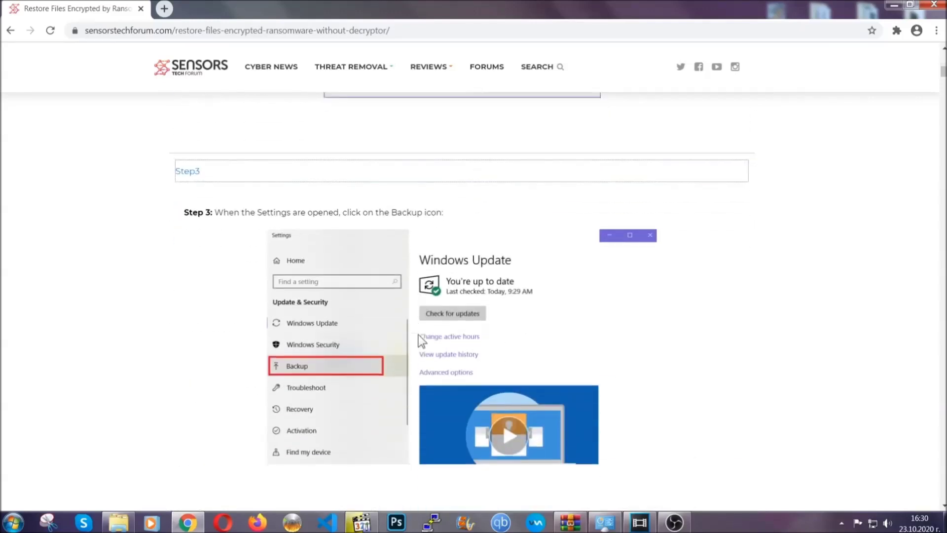
pyautogui.scroll(-3, 419, 335)
pyautogui.scroll(-2, 416, 337)
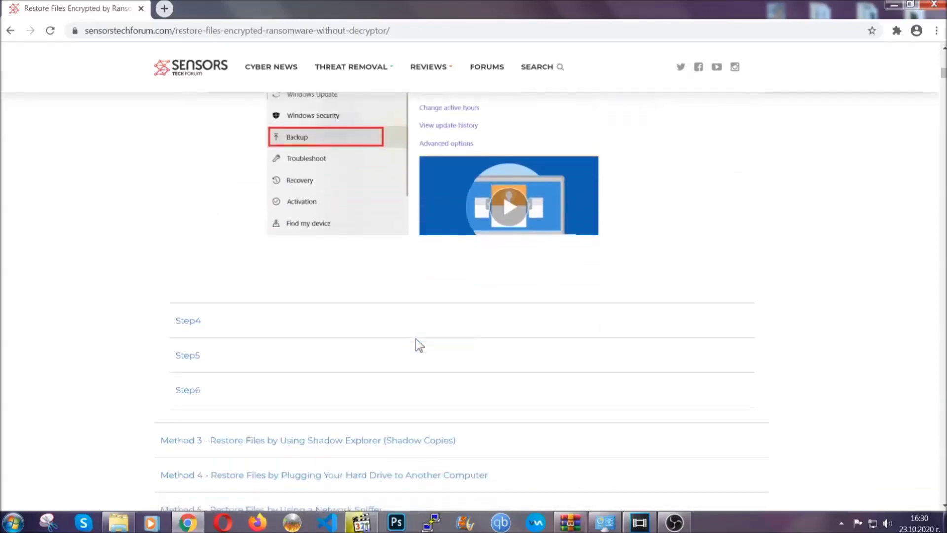
pyautogui.scroll(-8, 416, 339)
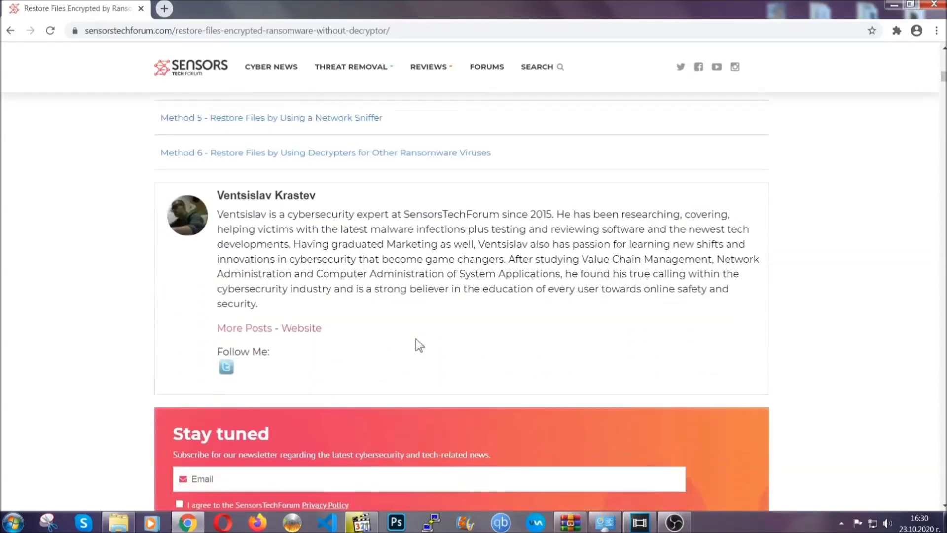
pyautogui.scroll(20, 416, 338)
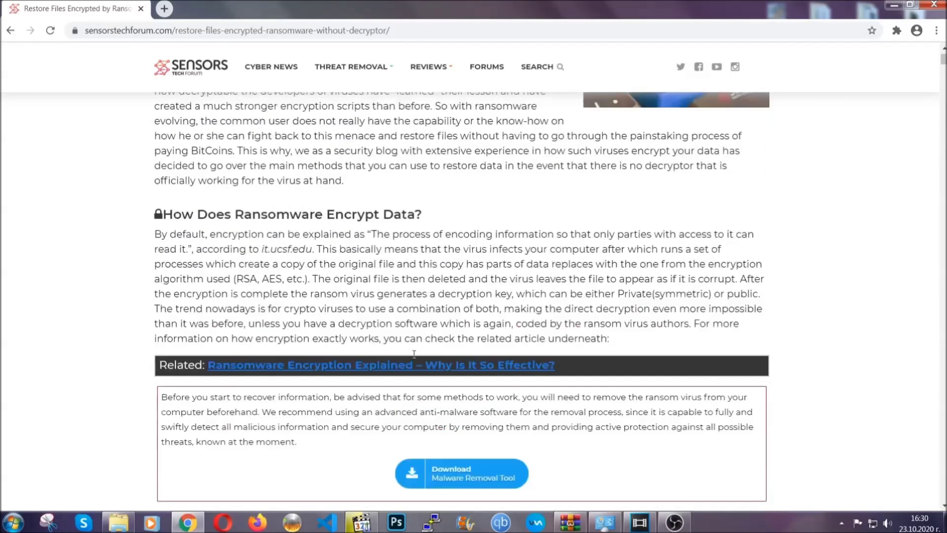
pyautogui.scroll(5, 414, 354)
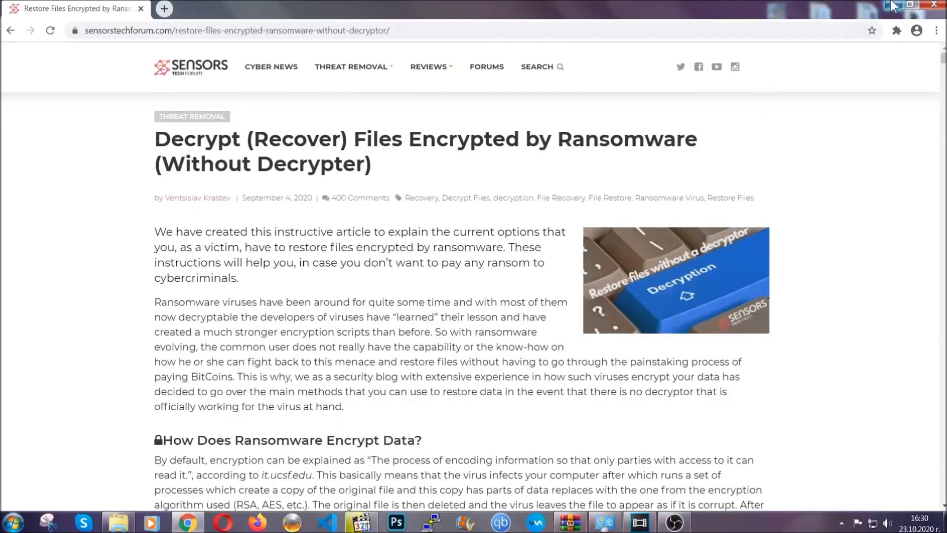
pyautogui.click(893, 5)
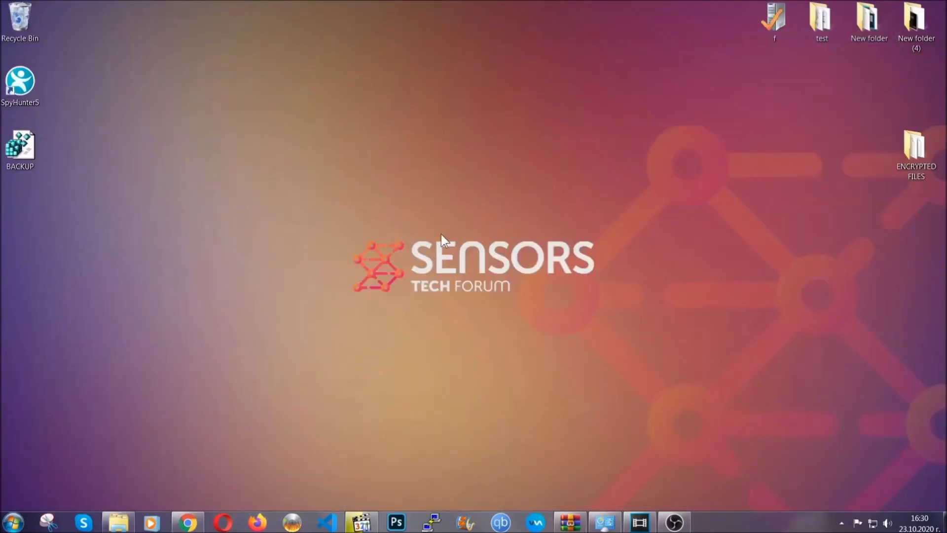